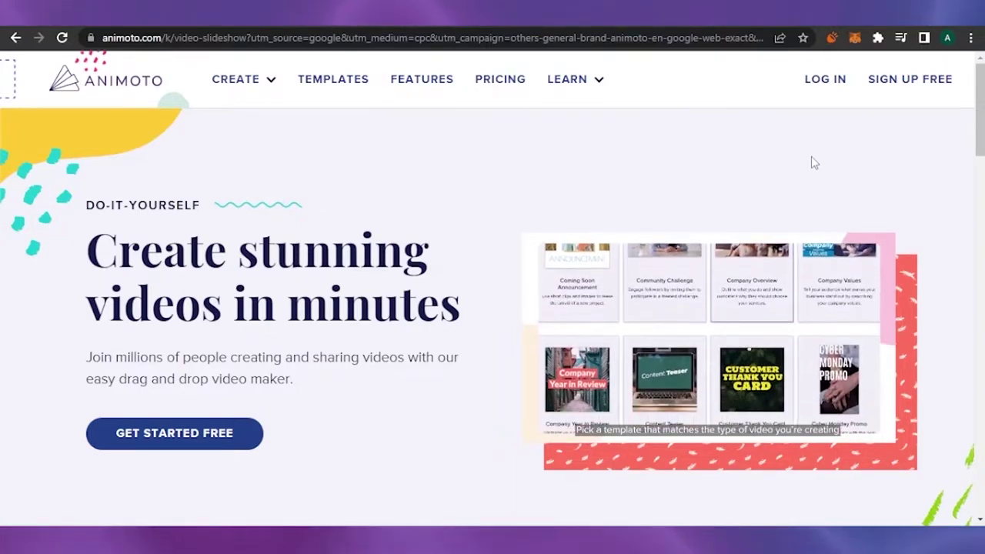
pyautogui.scroll(-1, 981, 124)
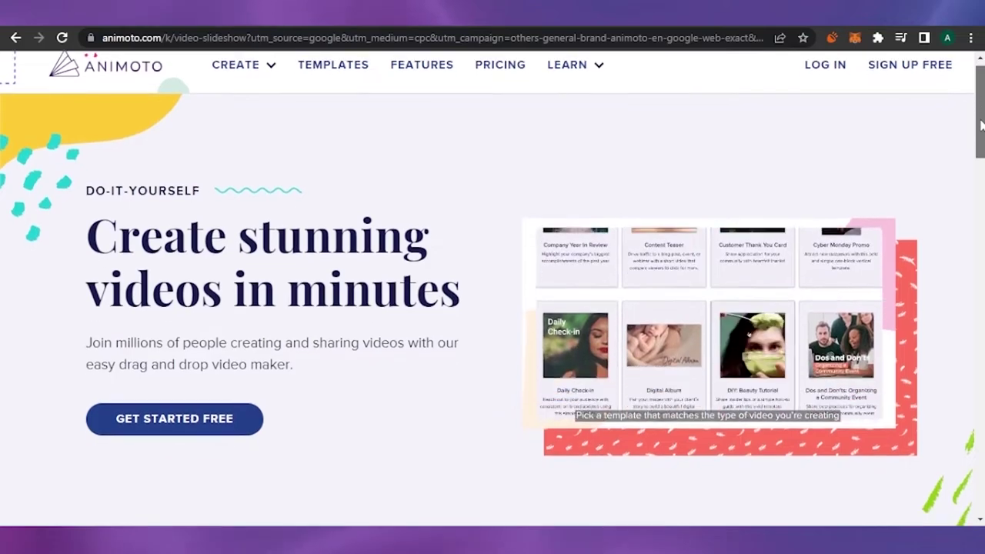
pyautogui.scroll(1, 982, 123)
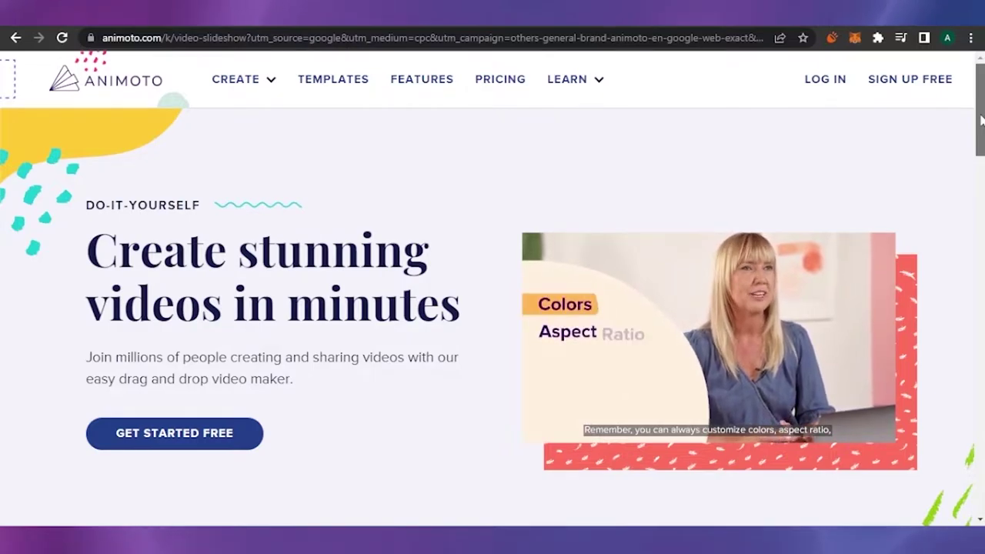
pyautogui.scroll(-3, 981, 119)
pyautogui.scroll(3, 982, 119)
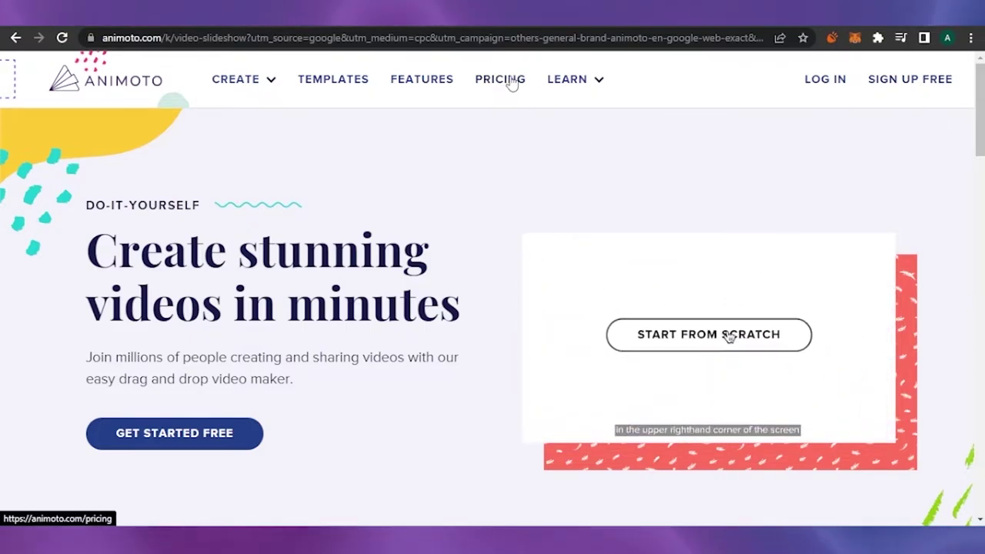
pyautogui.scroll(-10, 493, 308)
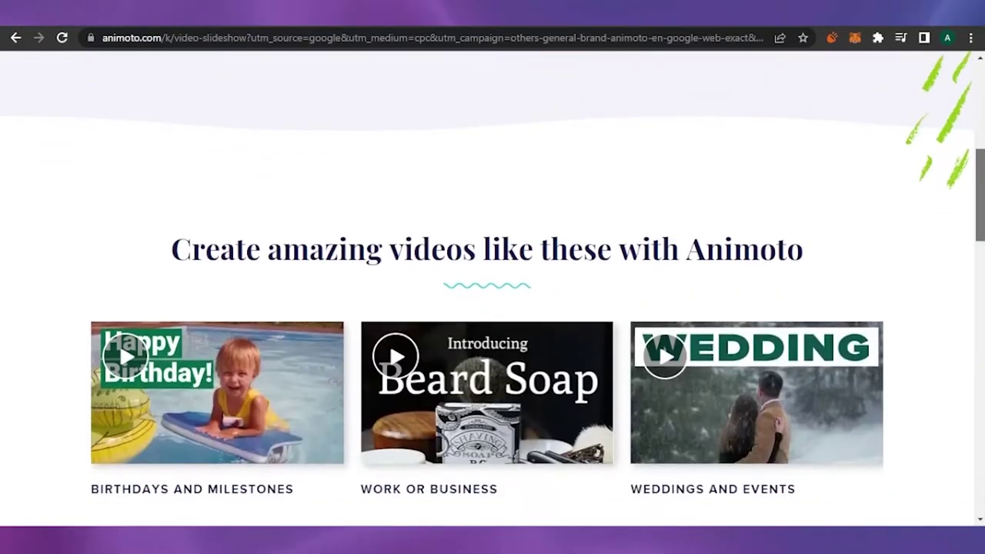
pyautogui.scroll(8, 492, 308)
pyautogui.scroll(2, 214, 436)
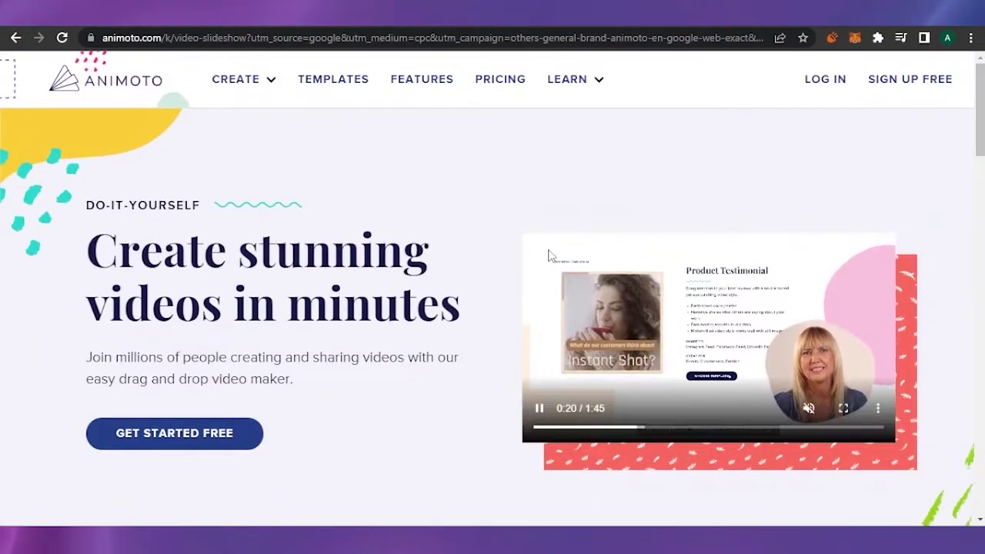
# Create a free account with an e-mail address and password, and choose Personal Use as its purpose
pyautogui.click(214, 436)
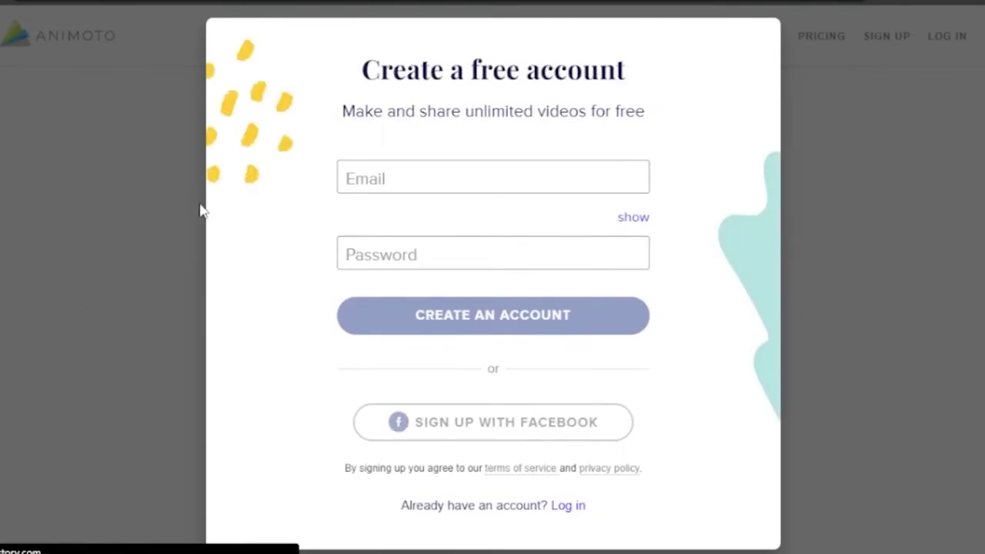
pyautogui.click(375, 162)
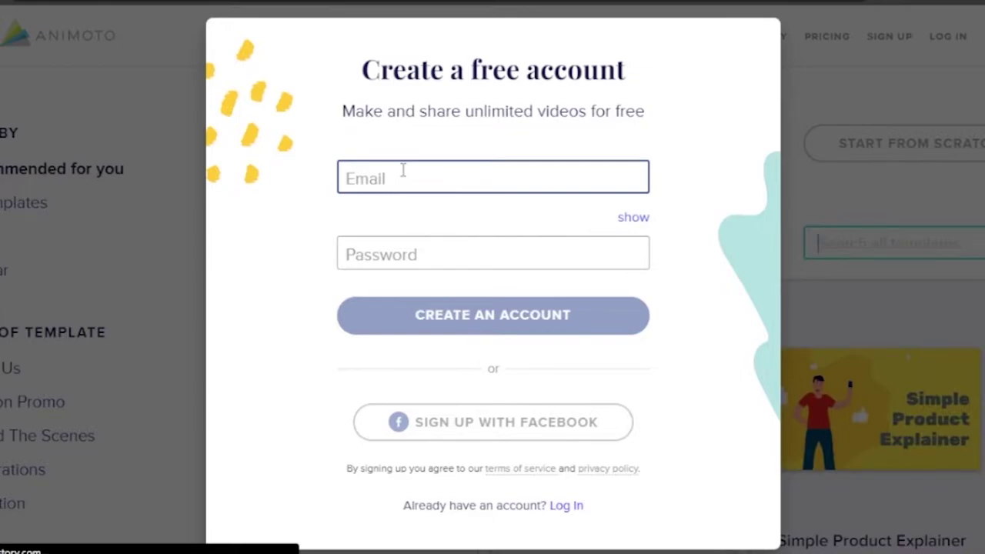
pyautogui.click(435, 254)
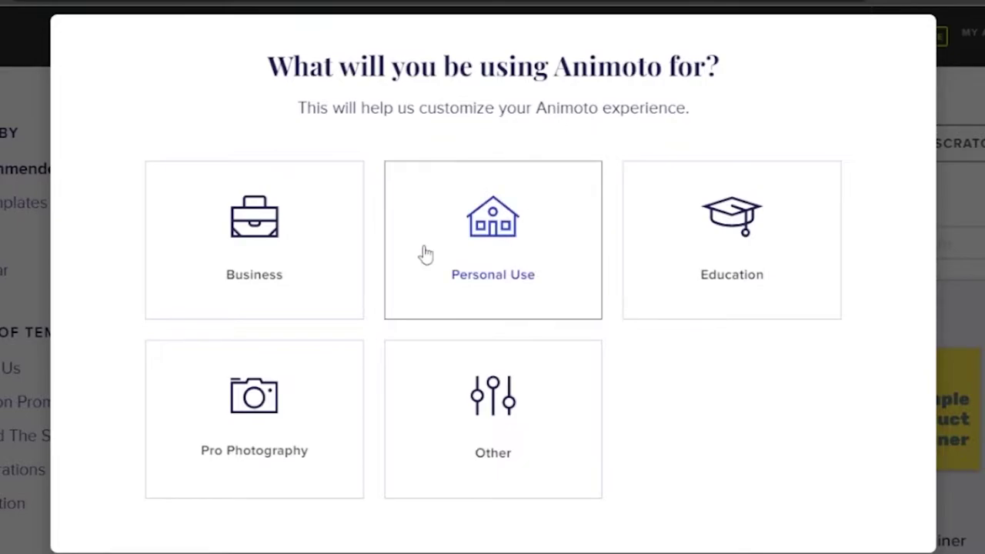
pyautogui.click(483, 260)
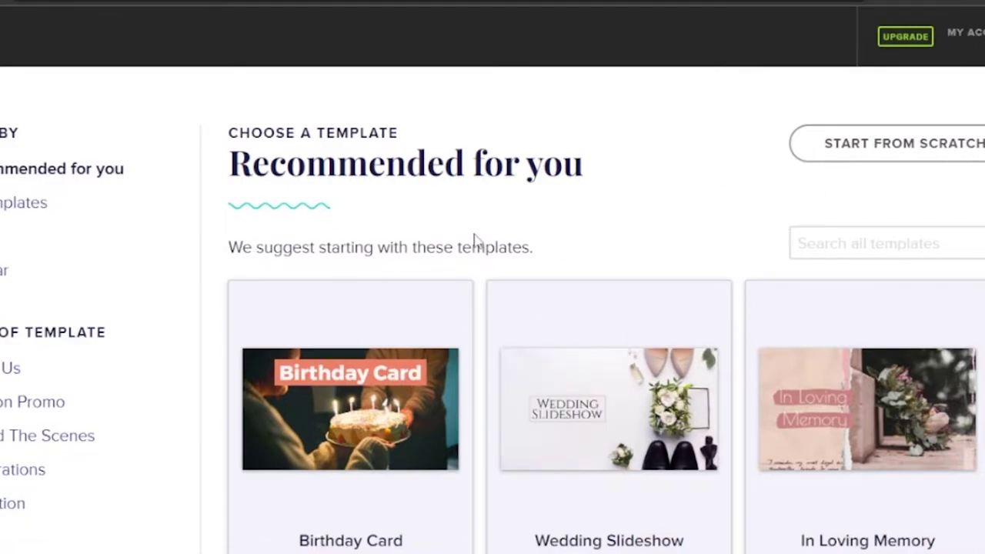
# Browse the recommended templates, including the rows under "More templates that are great for you"
pyautogui.scroll(-3, 493, 311)
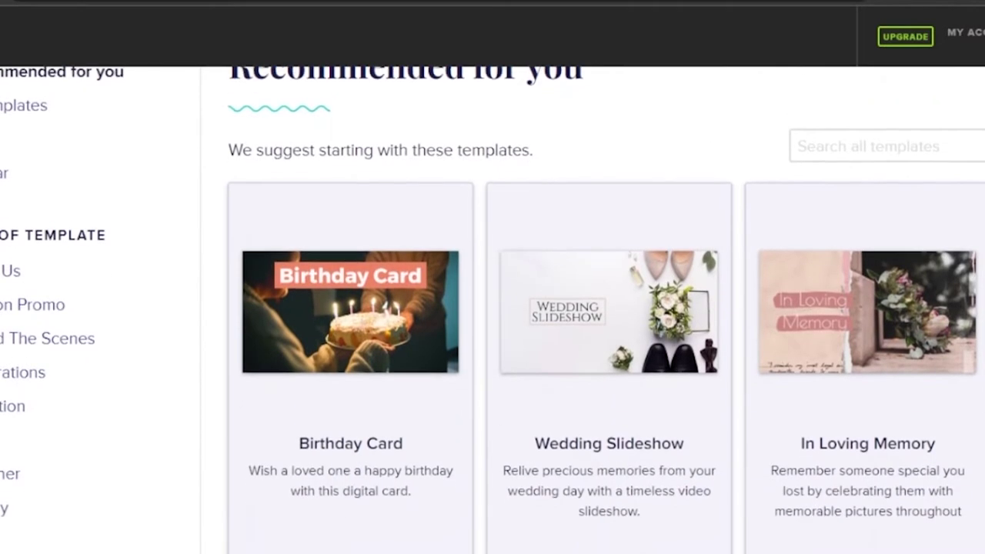
pyautogui.scroll(1, 589, 288)
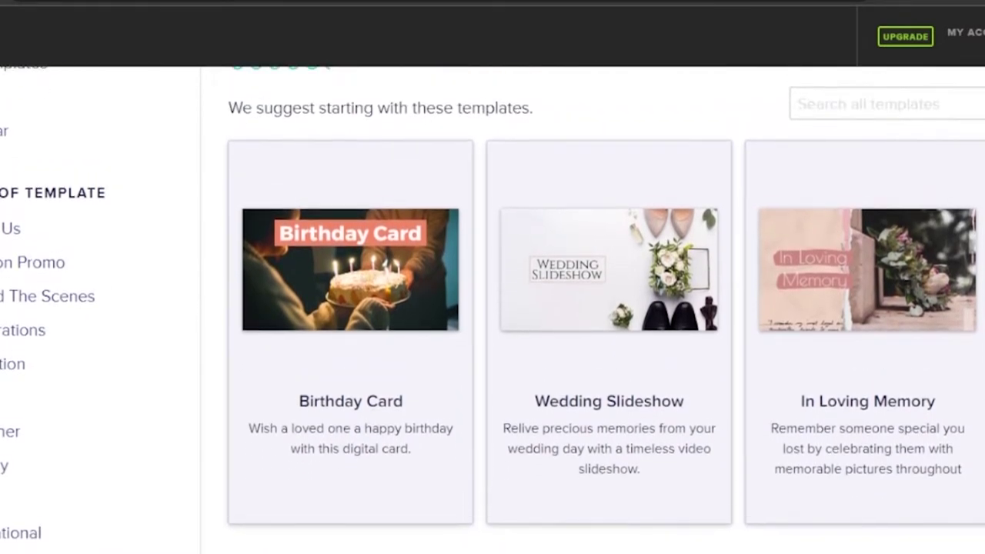
pyautogui.scroll(-2, 589, 288)
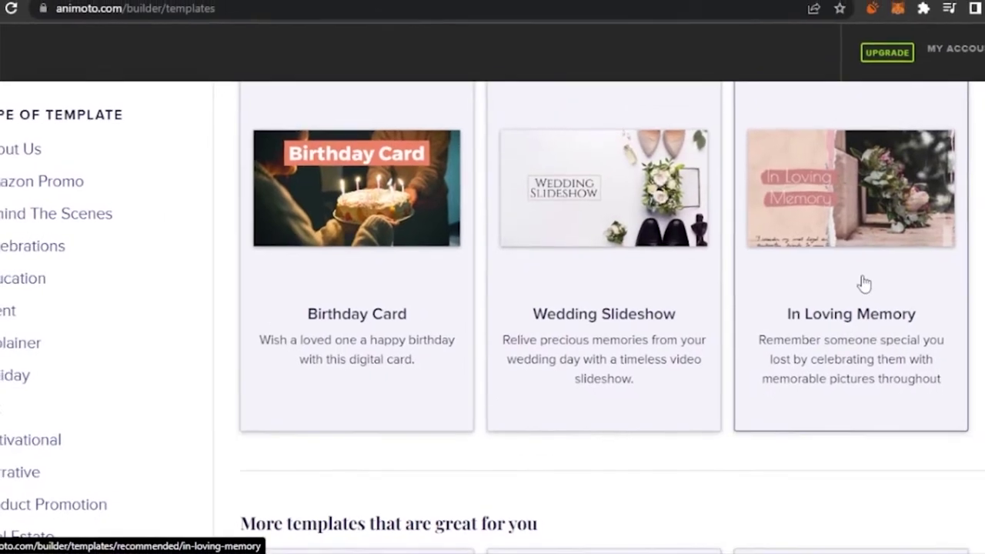
pyautogui.scroll(-5, 886, 285)
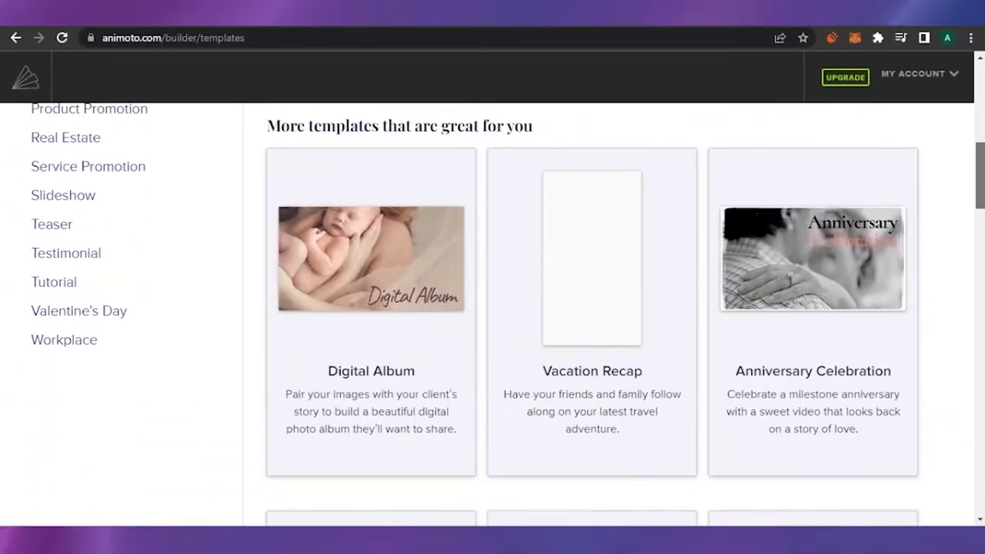
pyautogui.scroll(-1, 592, 307)
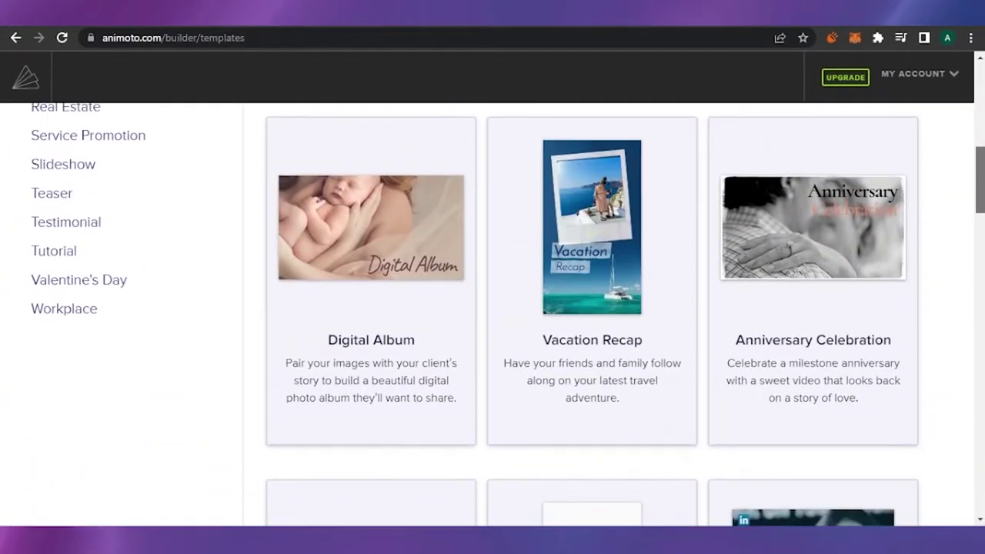
pyautogui.scroll(1, 592, 307)
pyautogui.scroll(-1, 972, 207)
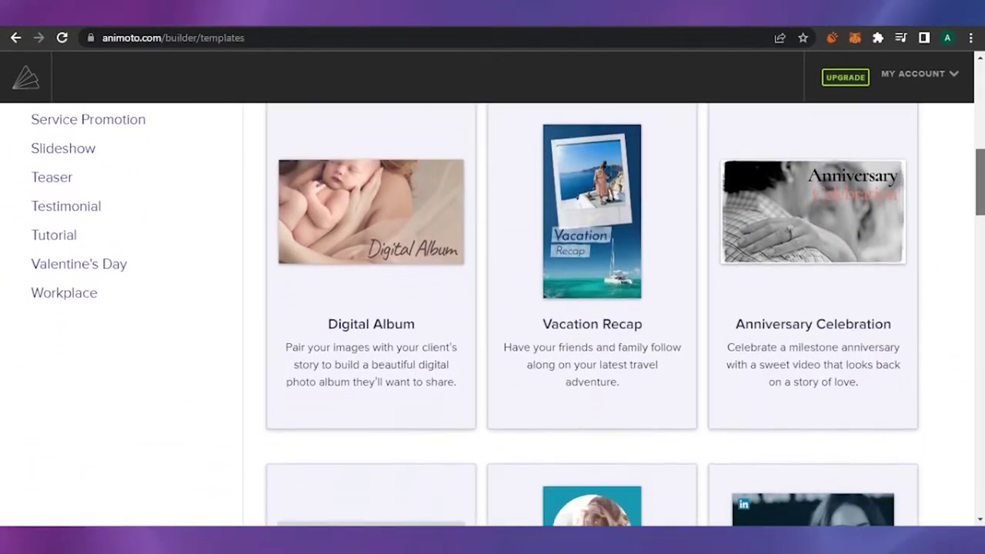
pyautogui.scroll(1, 972, 206)
pyautogui.scroll(-1, 972, 206)
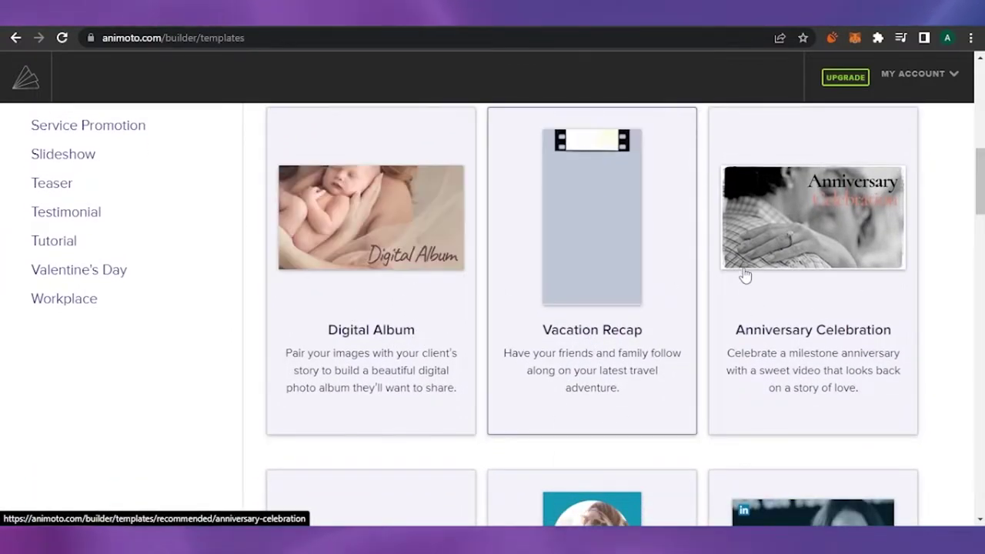
pyautogui.scroll(-5, 942, 180)
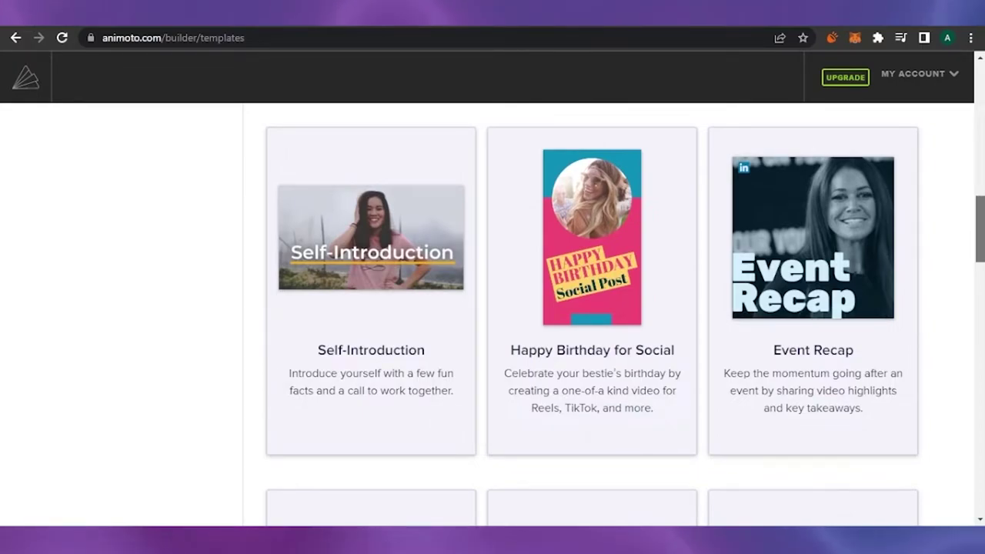
pyautogui.scroll(-3, 593, 308)
pyautogui.scroll(-2, 593, 308)
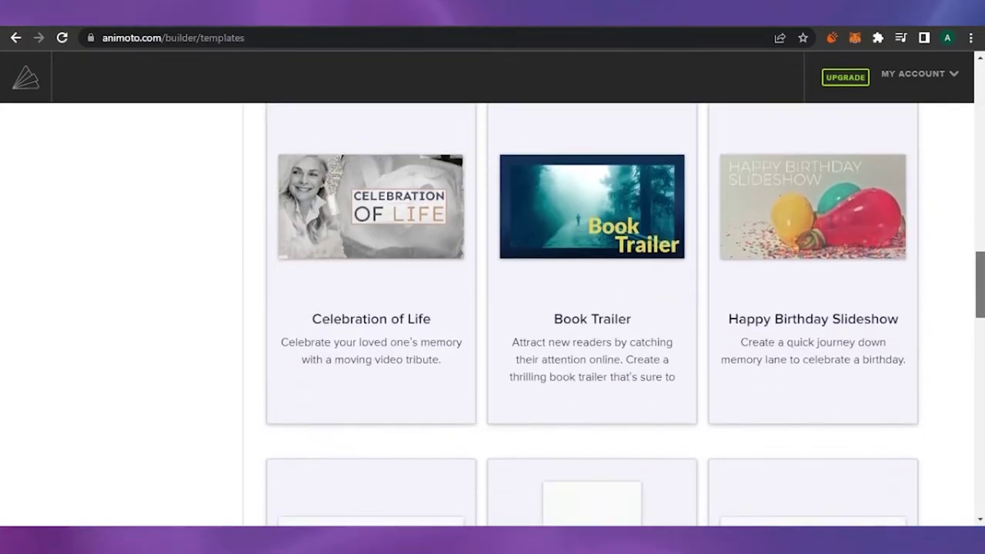
pyautogui.scroll(-2, 592, 308)
pyautogui.scroll(1, 593, 307)
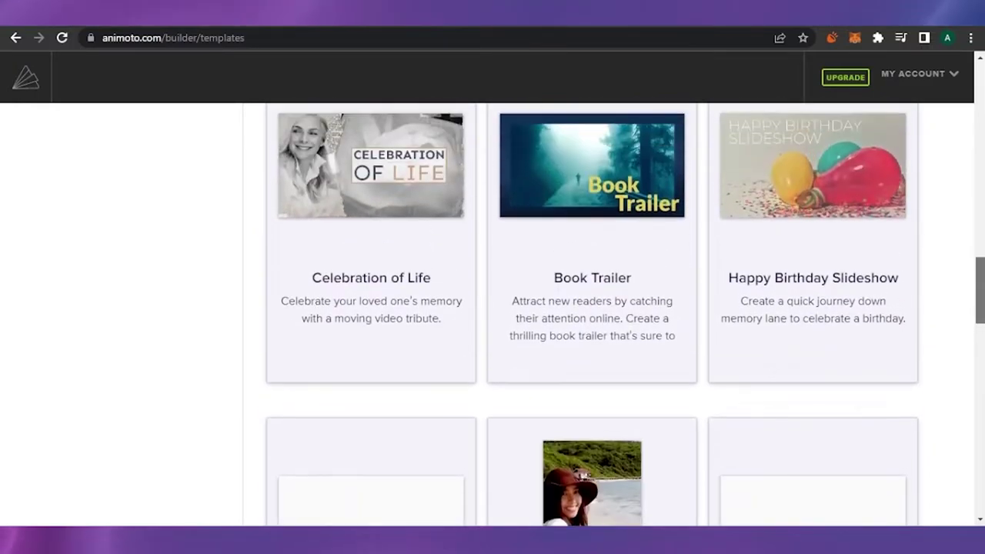
pyautogui.scroll(-1, 593, 308)
pyautogui.scroll(-1, 593, 308)
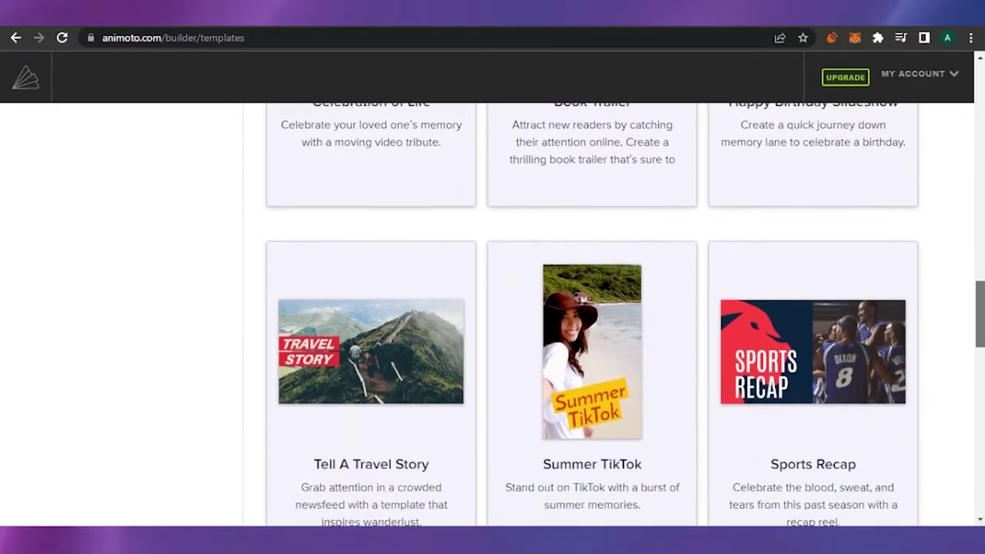
pyautogui.scroll(3, 593, 307)
pyautogui.scroll(2, 593, 308)
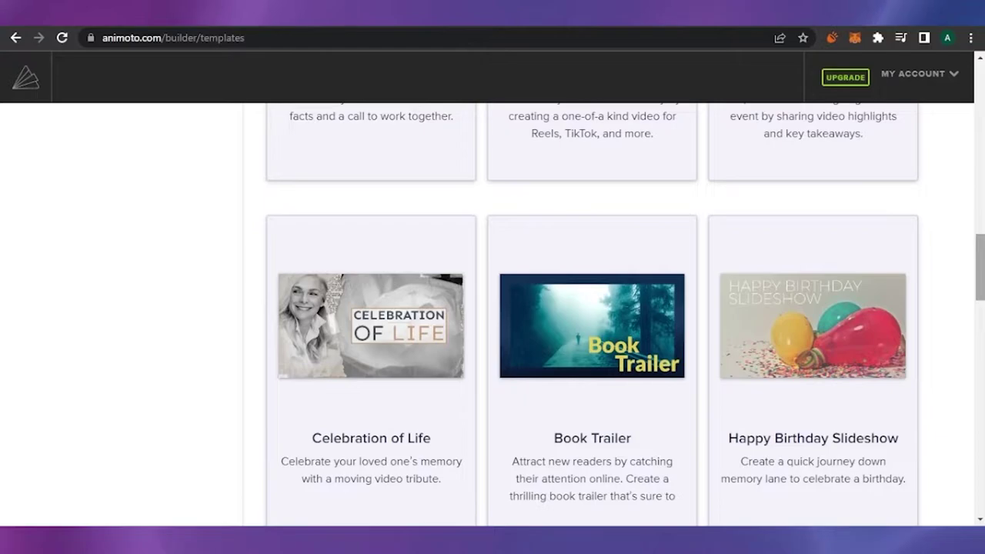
pyautogui.scroll(6, 592, 308)
pyautogui.scroll(1, 592, 308)
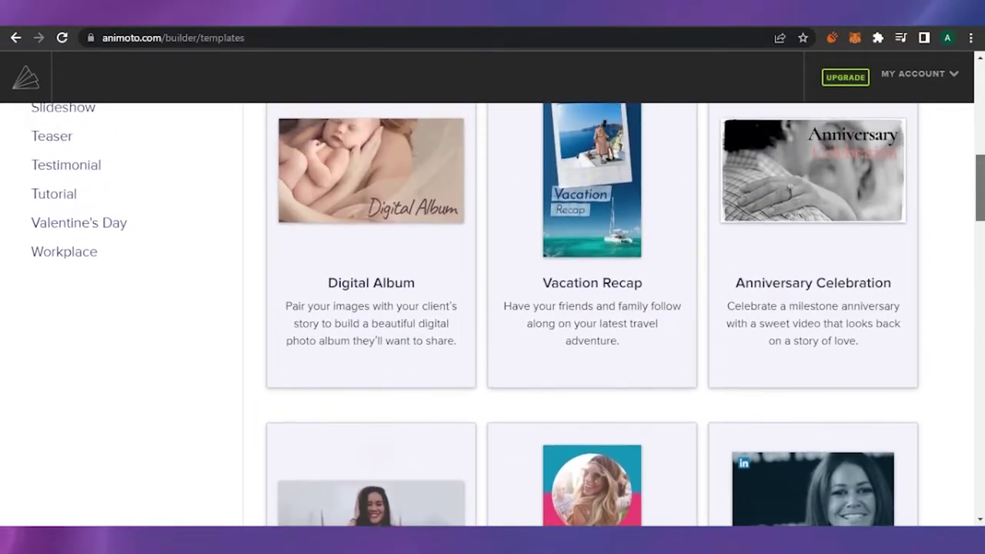
pyautogui.moveTo(979, 202); pyautogui.dragTo(978, 197)
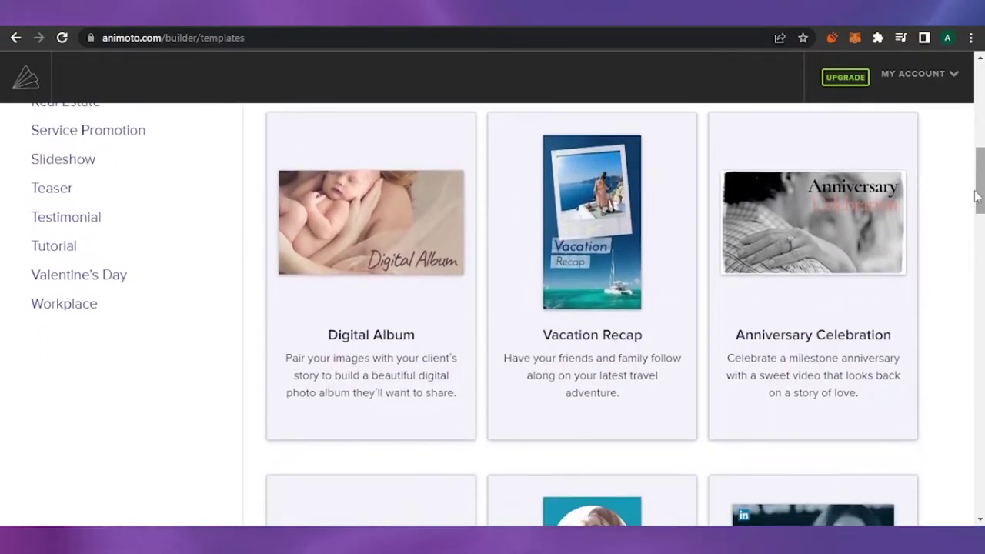
# Examine the previews of the Vacation Recap, Anniversary Celebration and In Loving Memory templates and look over the template types
pyautogui.moveTo(590, 255)
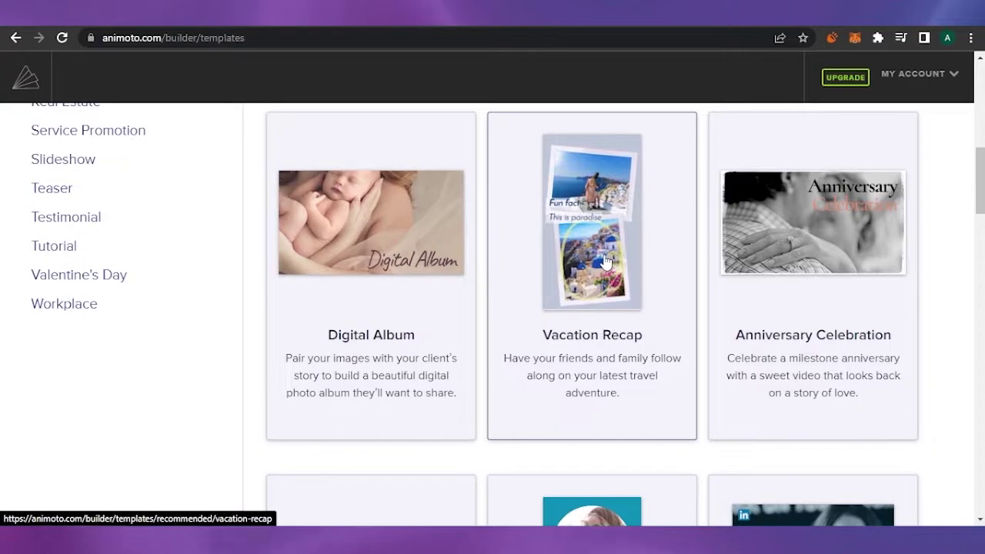
pyautogui.moveTo(372, 302)
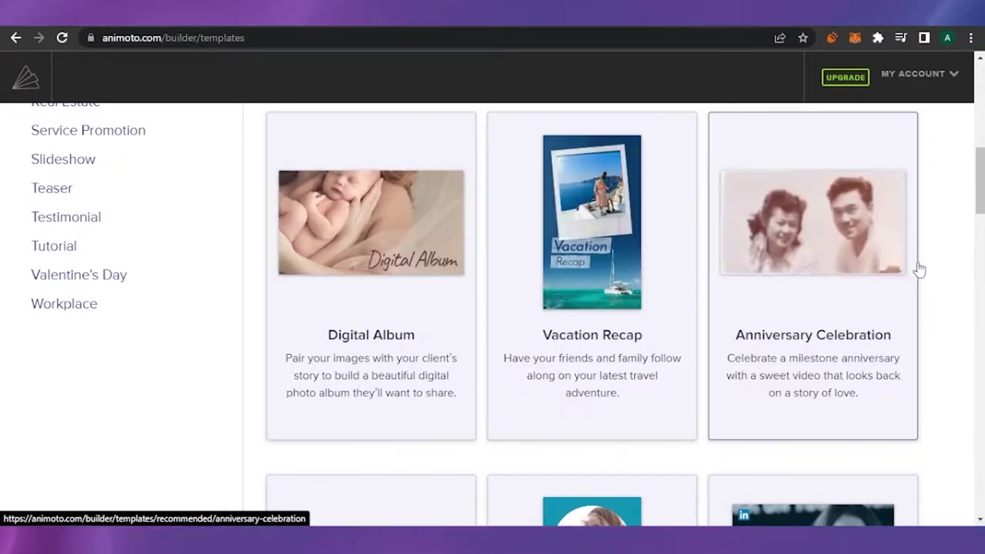
pyautogui.scroll(8, 917, 272)
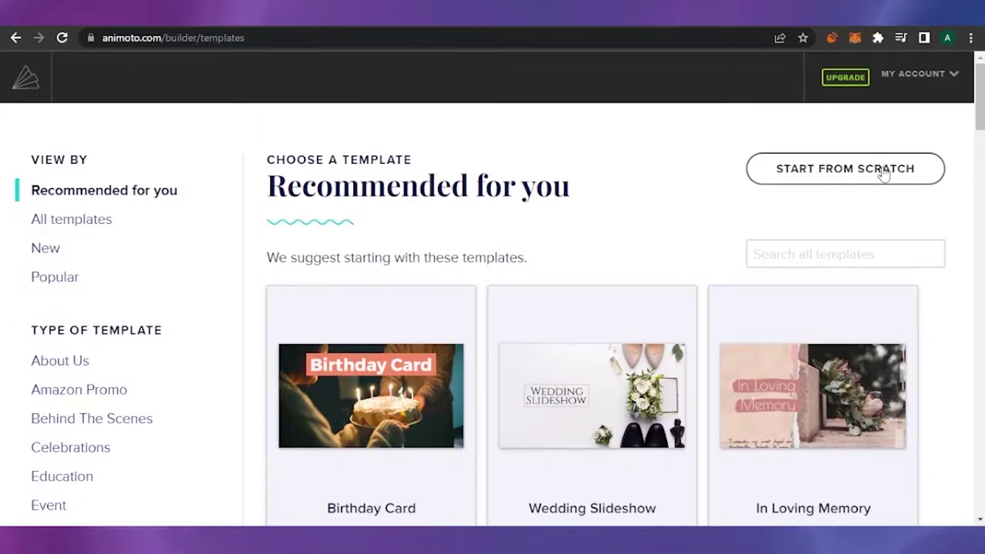
pyautogui.scroll(-2, 777, 171)
pyautogui.moveTo(671, 167)
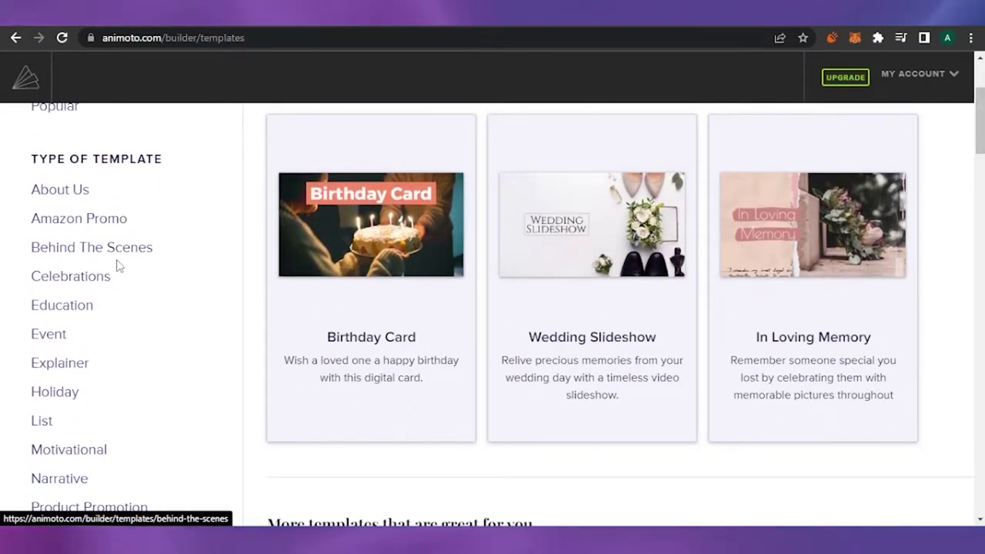
pyautogui.moveTo(904, 204)
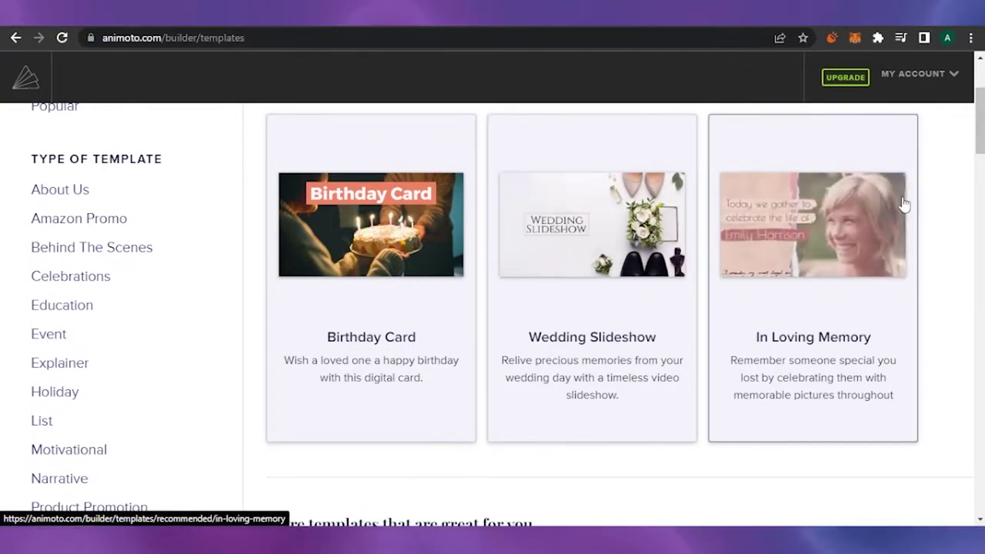
pyautogui.scroll(2, 904, 204)
pyautogui.scroll(-8, 904, 204)
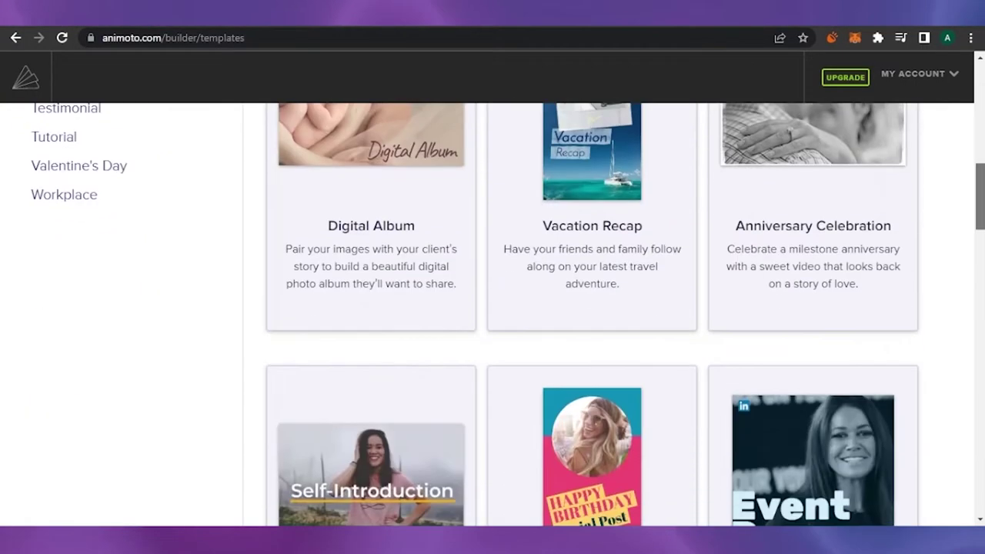
pyautogui.scroll(8, 508, 308)
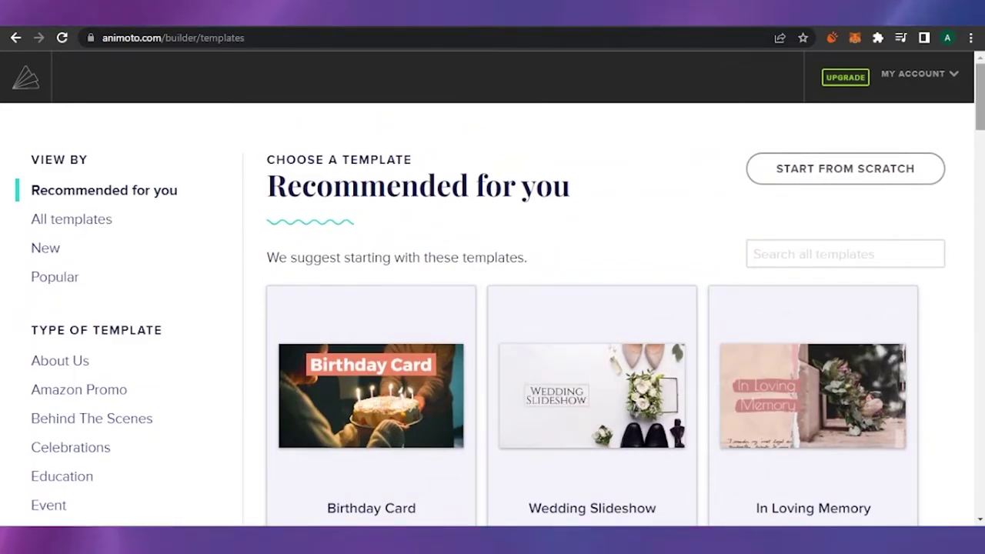
# Open the Self-Introduction template, pause its preview video and choose it as the template for the new video
pyautogui.scroll(-8, 760, 196)
pyautogui.scroll(-6, 585, 314)
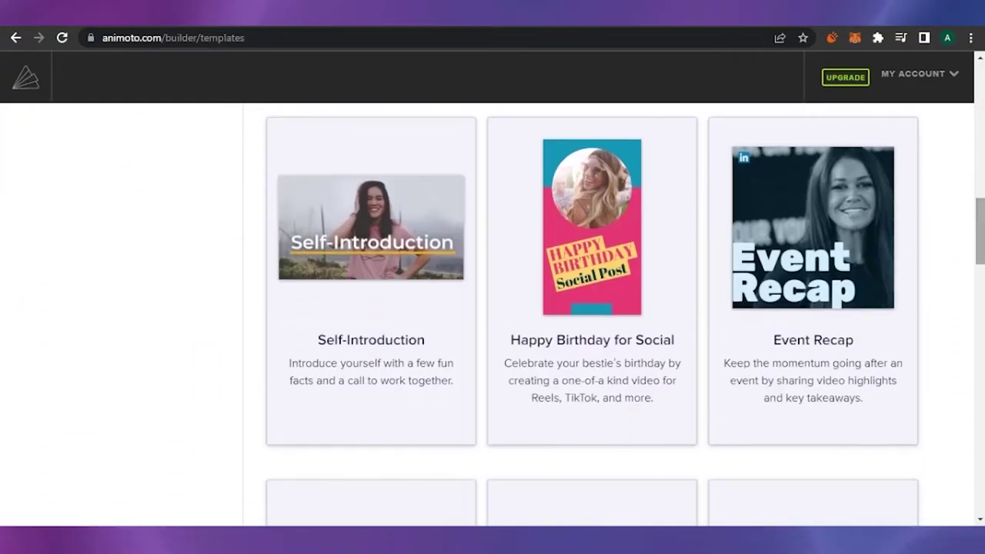
pyautogui.scroll(1, 510, 267)
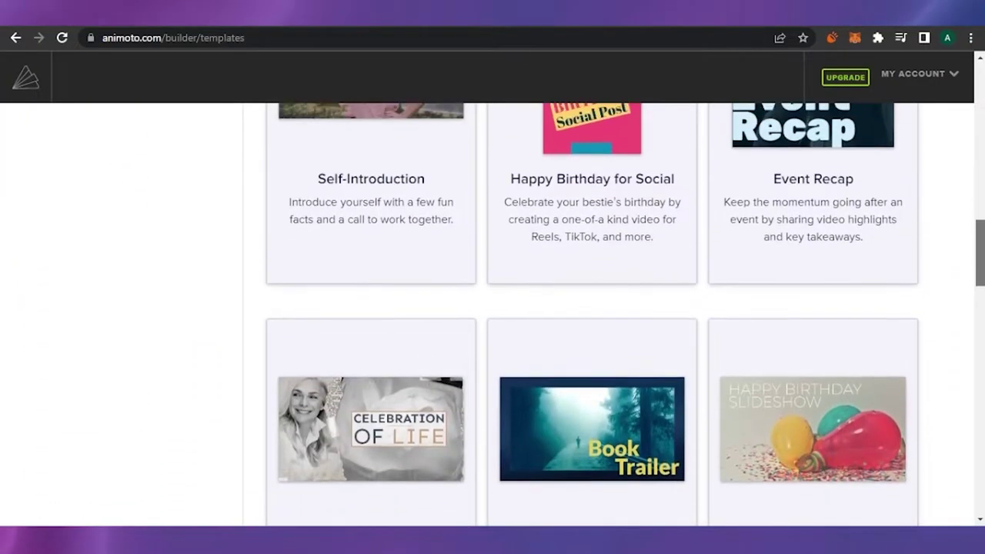
pyautogui.click(376, 195)
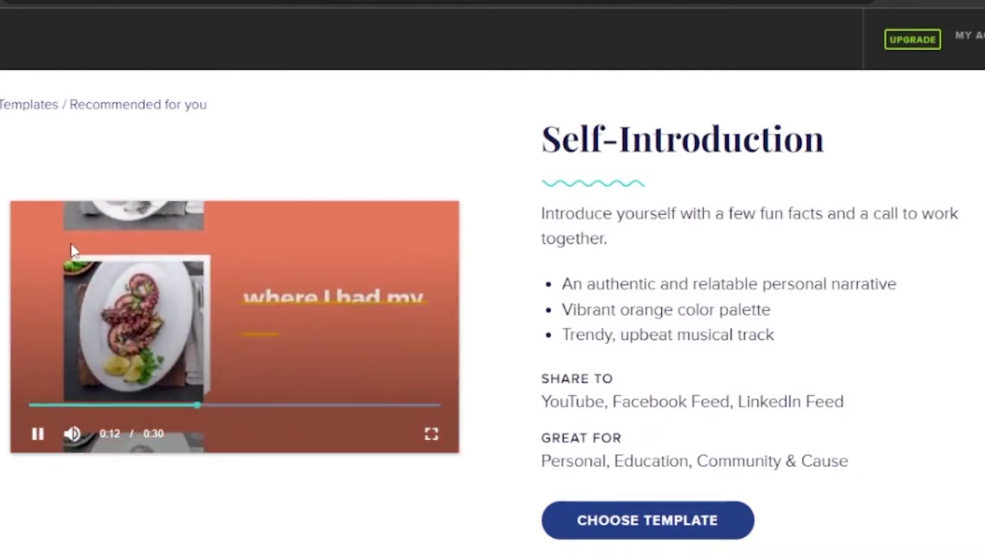
pyautogui.click(39, 435)
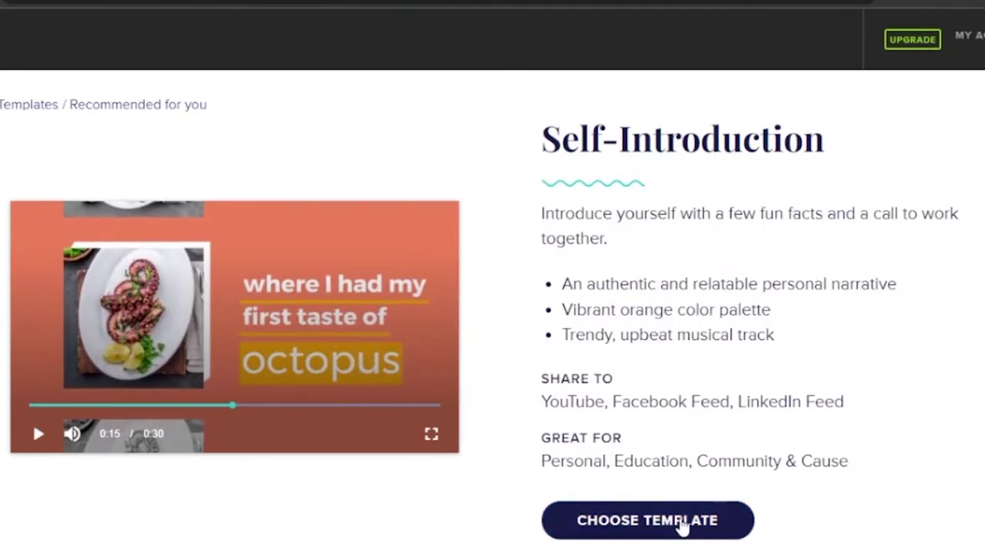
pyautogui.click(682, 523)
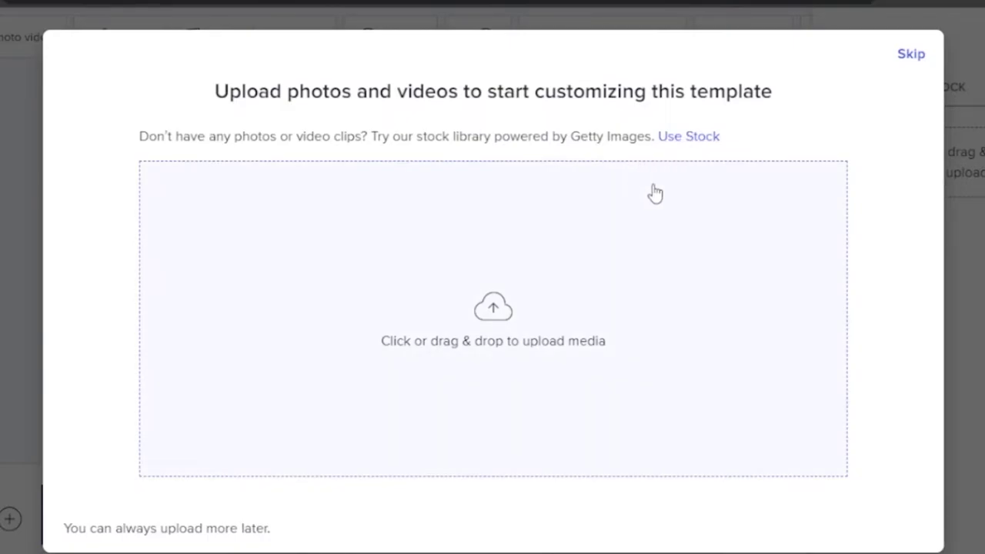
# Skip the media upload and the quick tour, and show the project's own media for replacing the first slide's photo
pyautogui.click(913, 57)
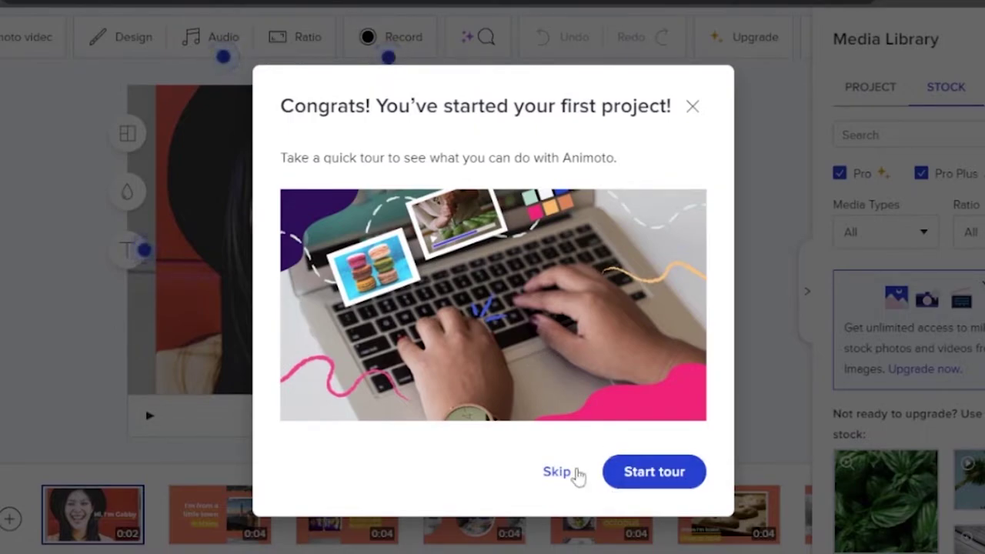
pyautogui.click(558, 472)
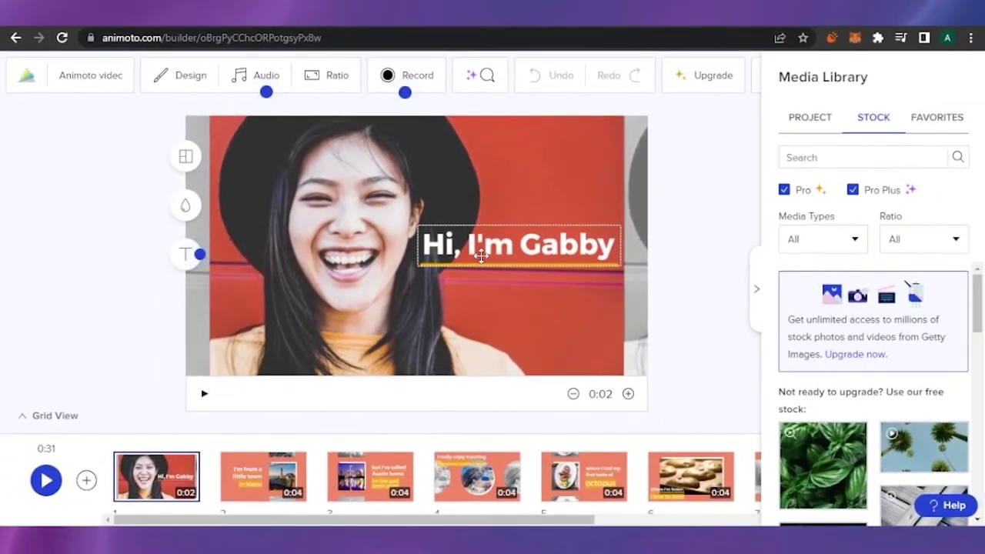
pyautogui.click(347, 249)
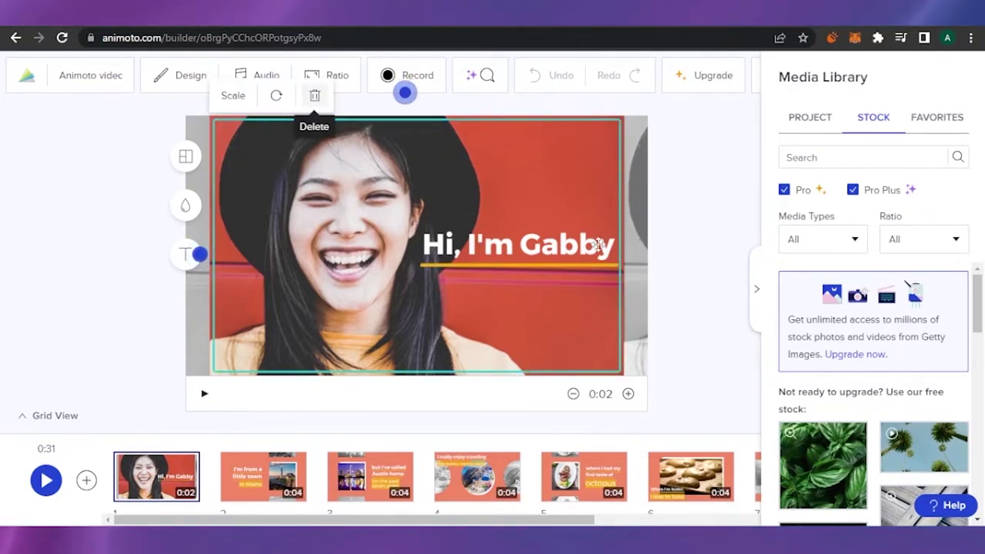
pyautogui.click(805, 127)
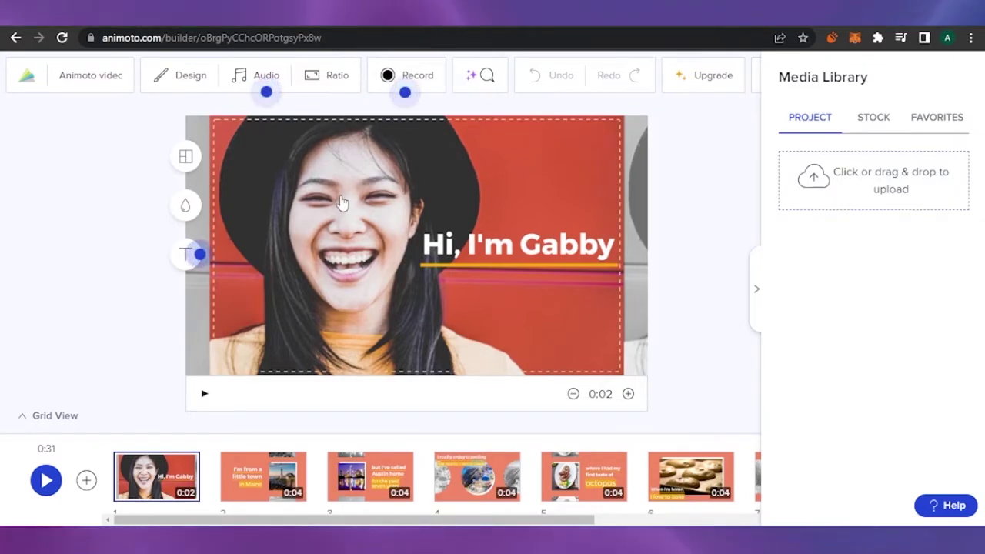
# Reword the first slide's title after "Hi," to "I am" followed by the new person's first name
pyautogui.click(607, 246)
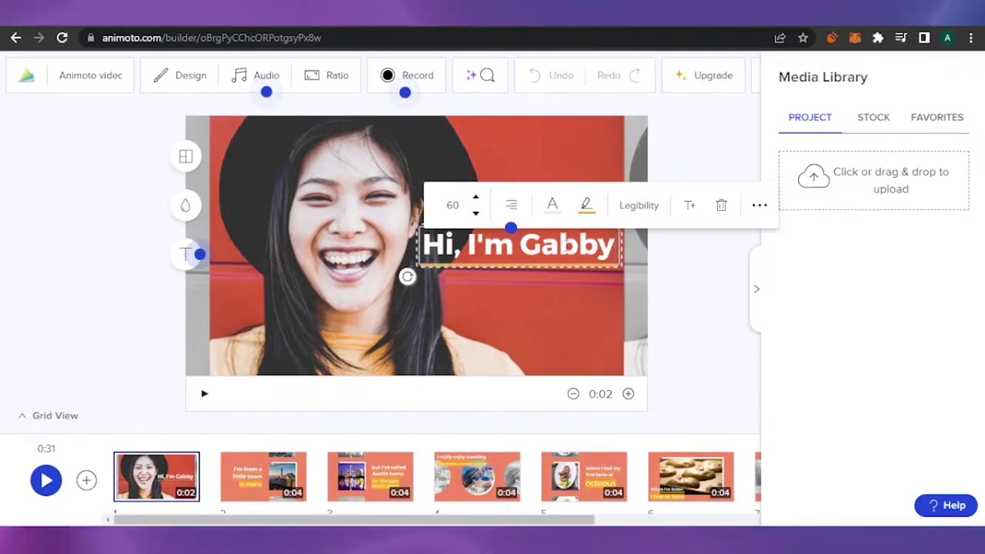
pyautogui.moveTo(471, 245); pyautogui.dragTo(616, 245)
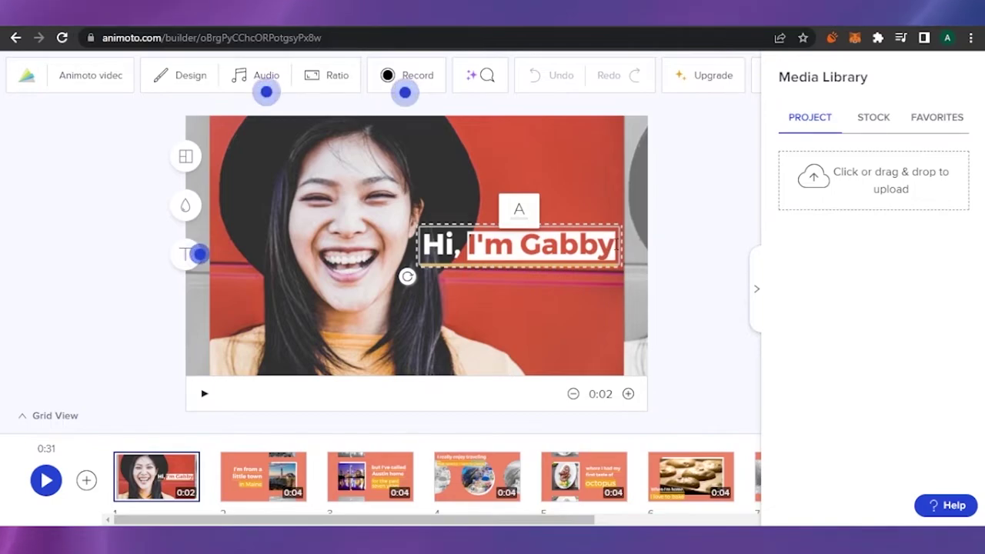
pyautogui.press('BackSpace')
pyautogui.write('I am Ella')
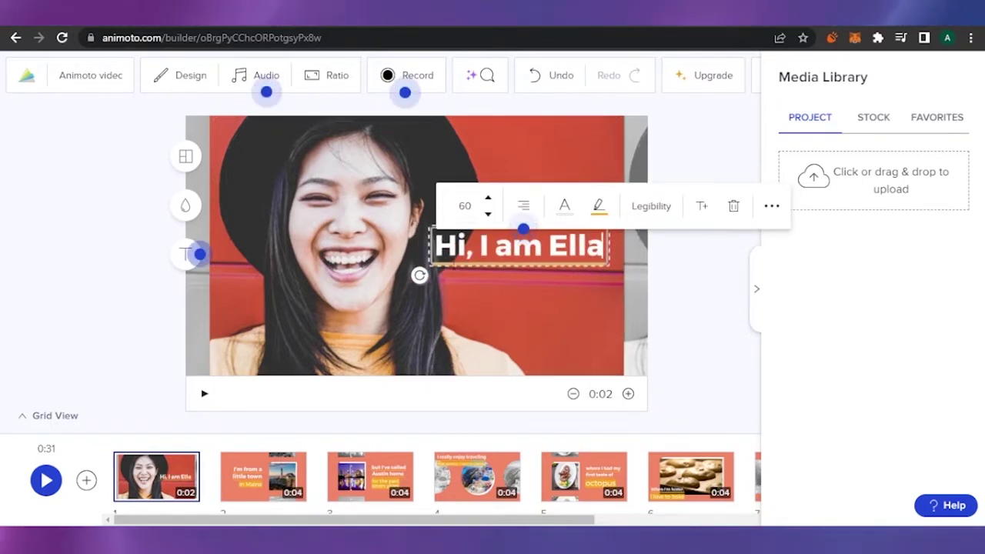
# Look over the text and photos of the second and third slides
pyautogui.click(273, 468)
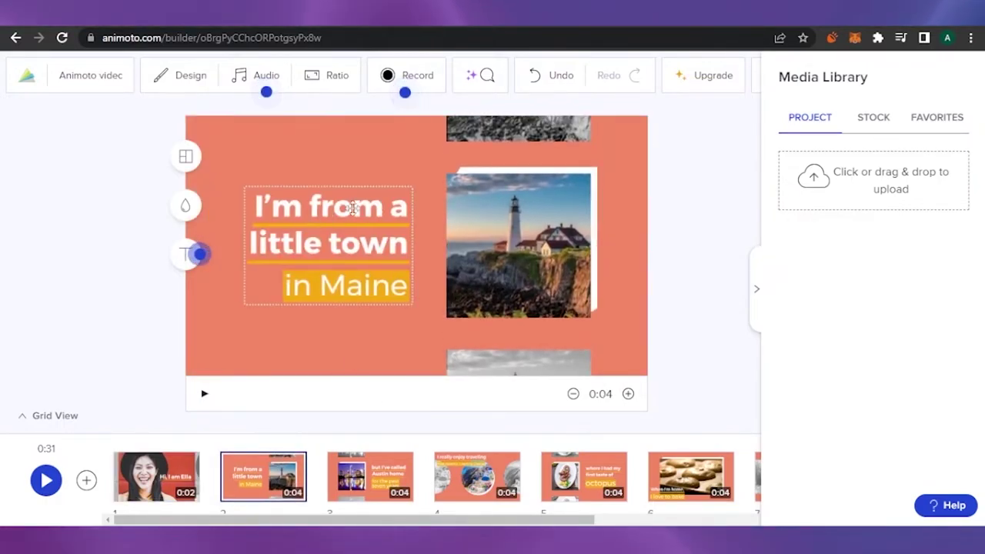
pyautogui.click(516, 244)
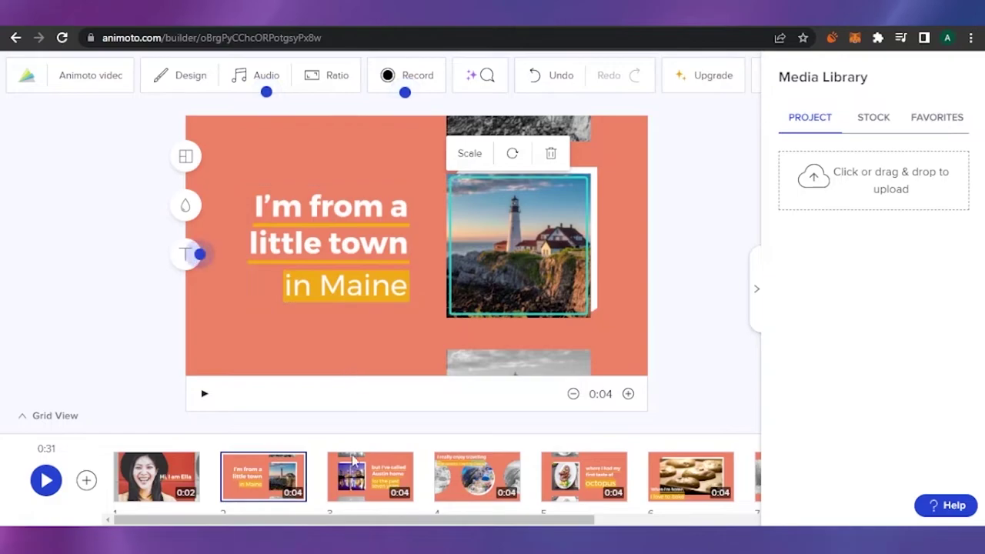
pyautogui.click(377, 480)
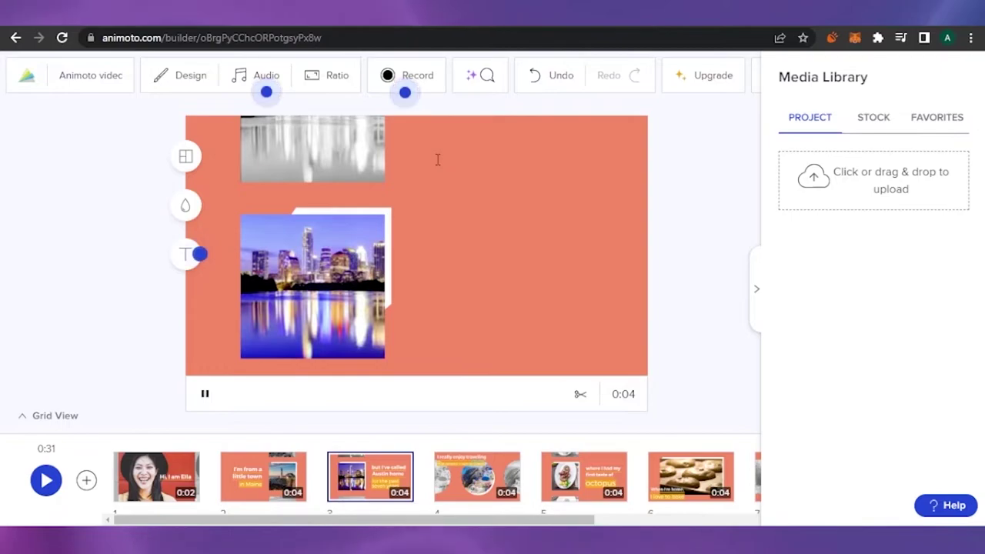
# Browse the audio library's moods and genres and view the section for your own audio
pyautogui.click(258, 75)
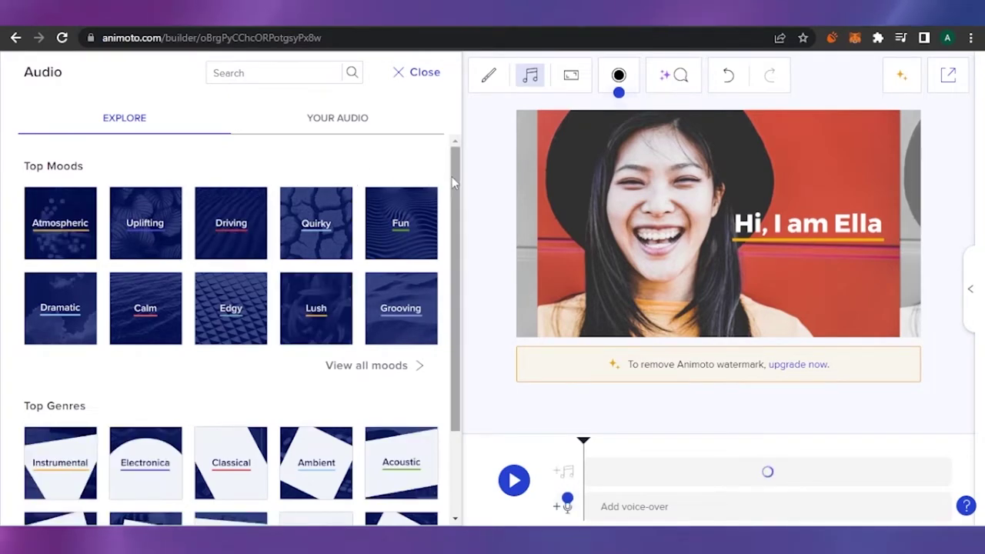
pyautogui.scroll(-1, 457, 263)
pyautogui.scroll(1, 455, 301)
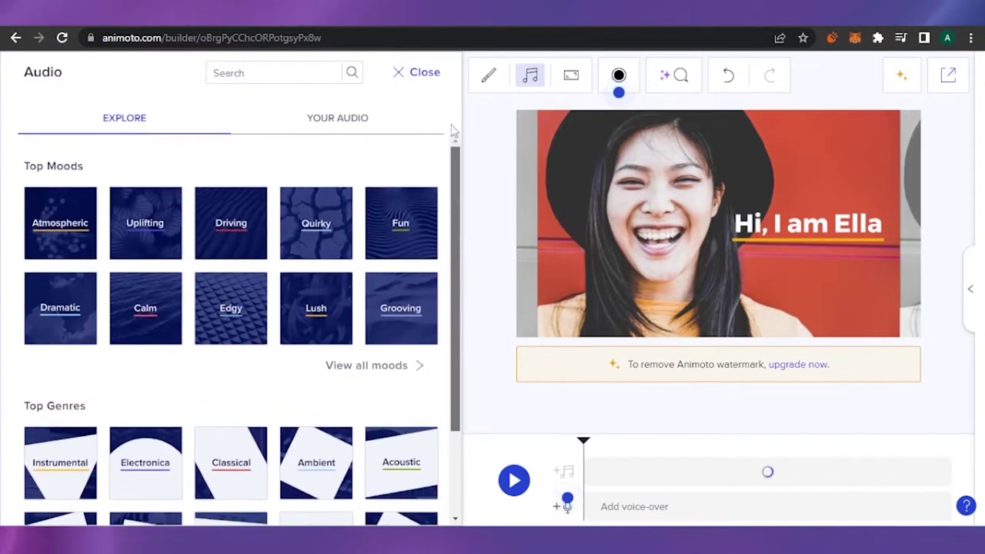
pyautogui.click(331, 120)
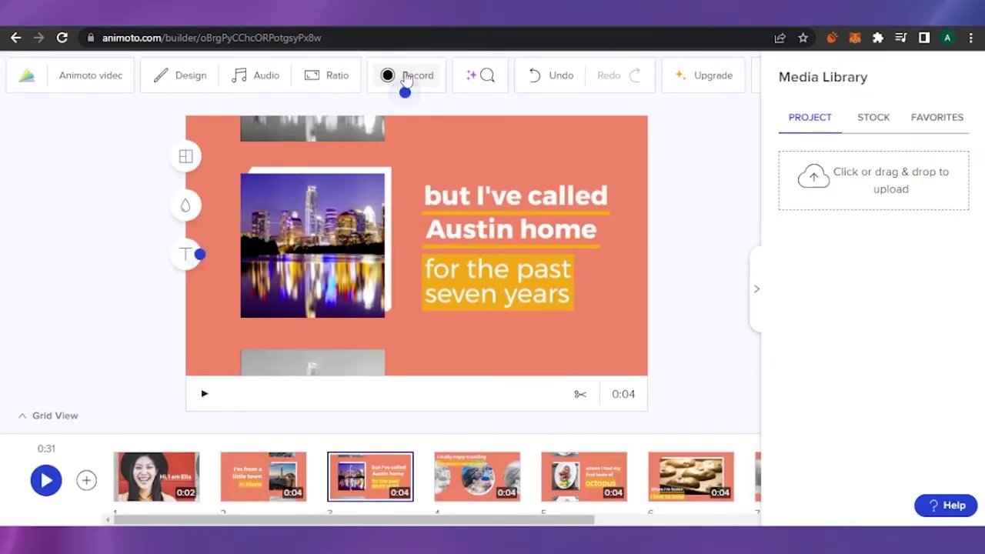
pyautogui.click(407, 77)
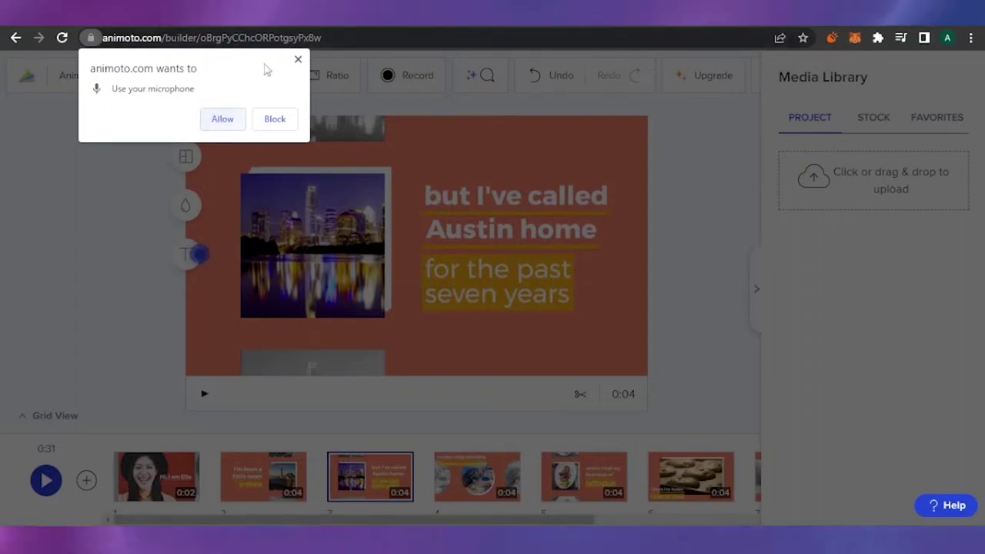
pyautogui.click(297, 60)
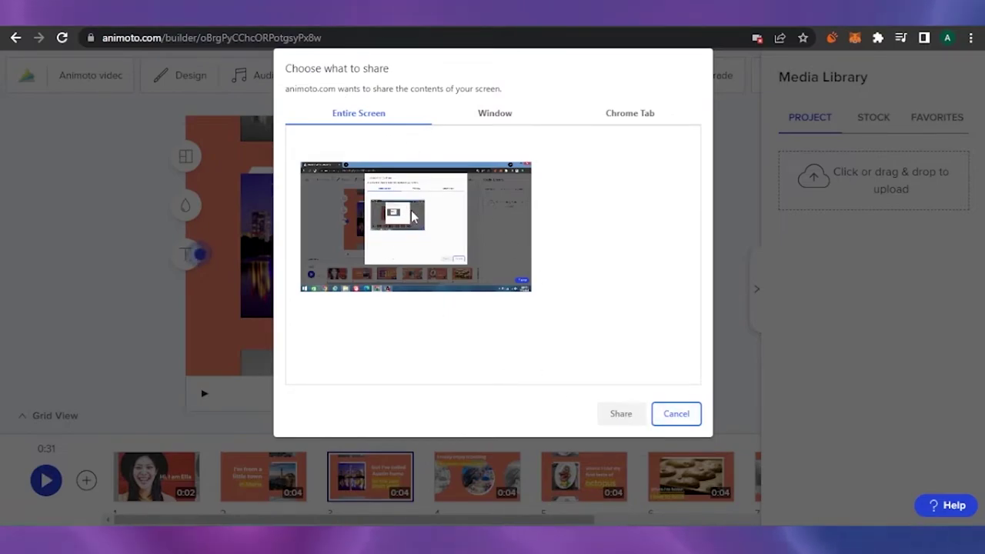
pyautogui.click(668, 415)
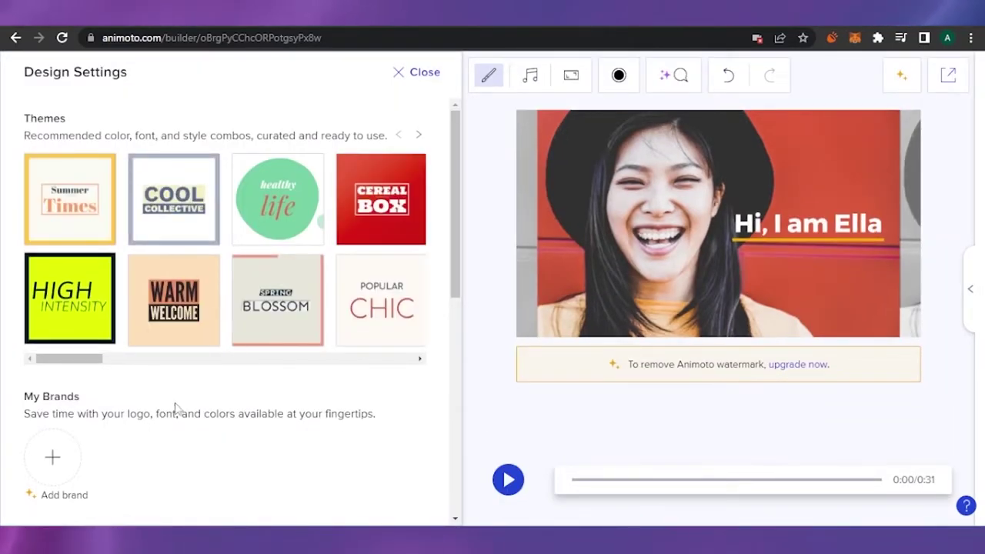
# Apply the Popular Chic theme to the video and look over the text settings and text styles
pyautogui.click(374, 309)
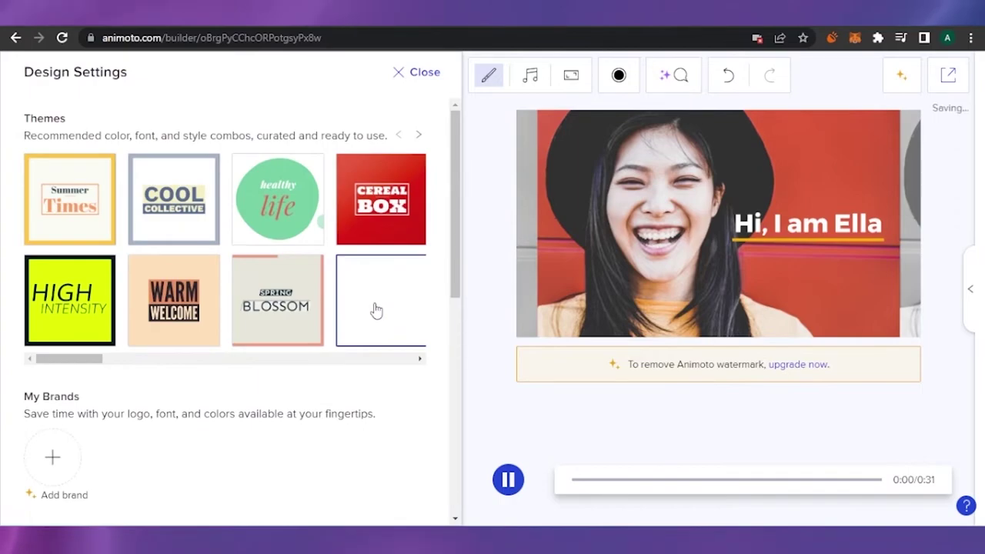
pyautogui.scroll(-5, 451, 253)
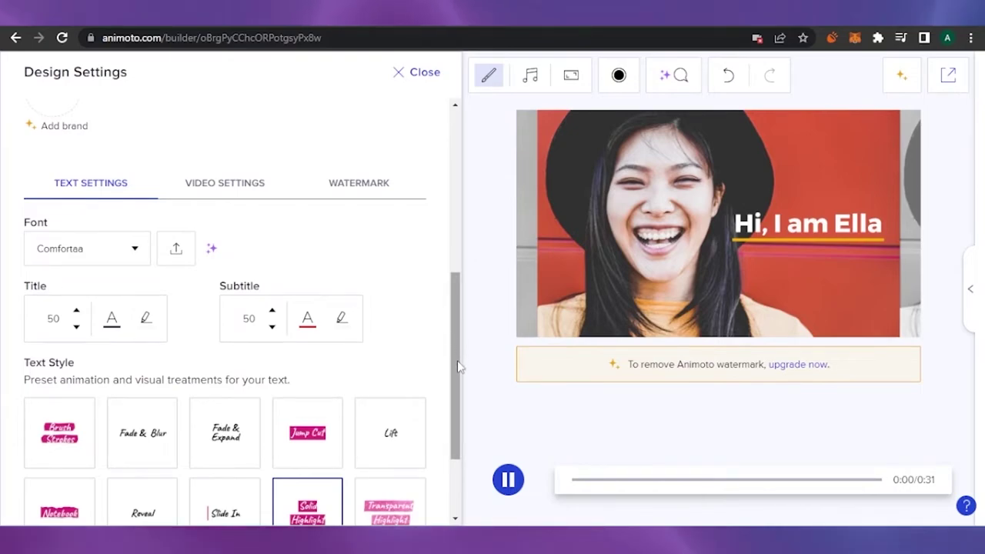
pyautogui.moveTo(457, 367); pyautogui.dragTo(457, 439)
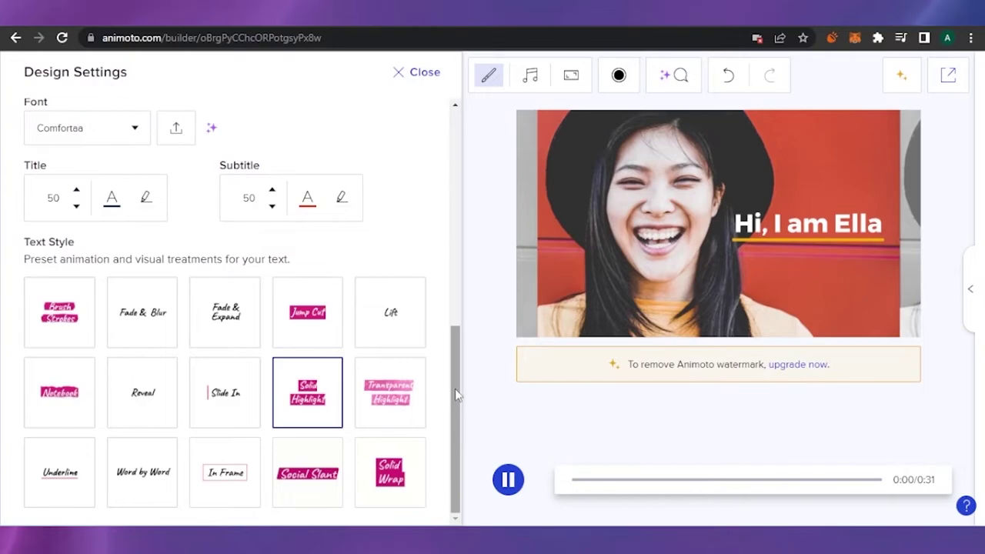
pyautogui.moveTo(454, 388); pyautogui.dragTo(491, 205)
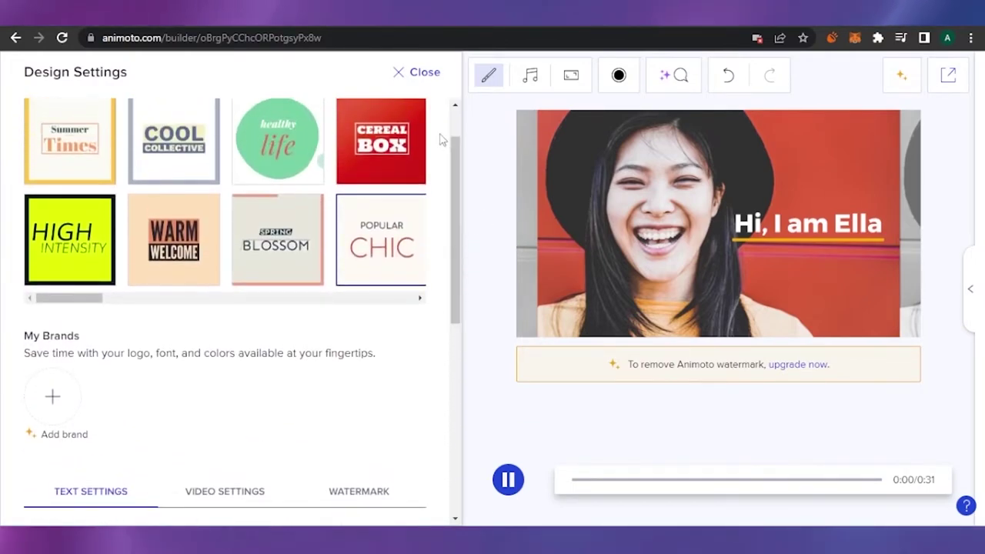
pyautogui.click(419, 73)
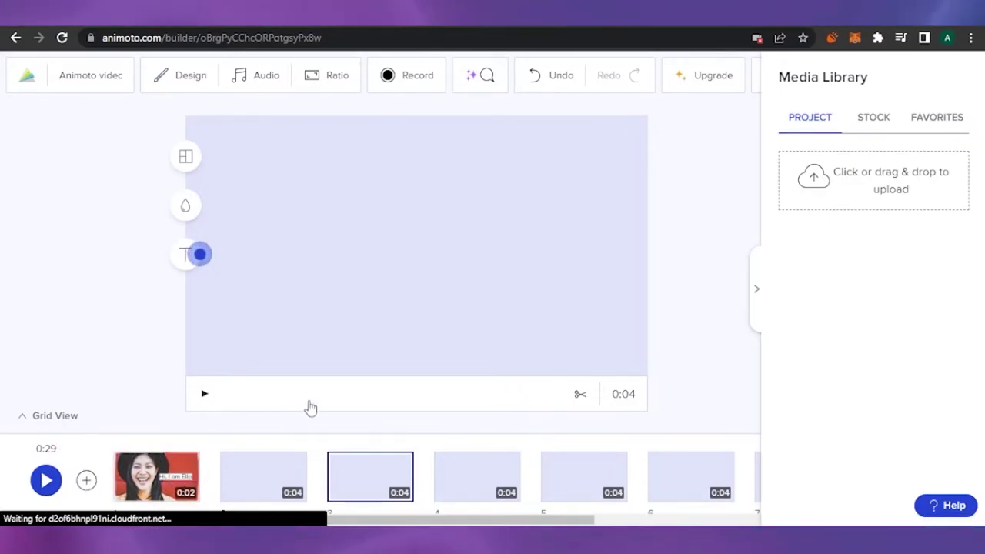
# Go back to the Free Video Slideshow Maker page and set up a new video with the Popular Chic theme and Square 1:1 ratio
pyautogui.rightClick(17, 39)
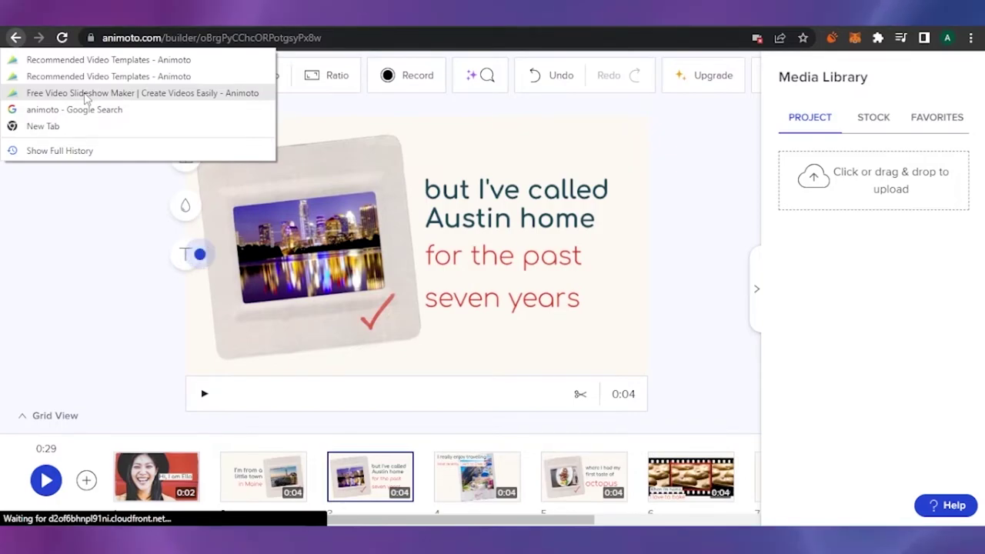
pyautogui.click(85, 93)
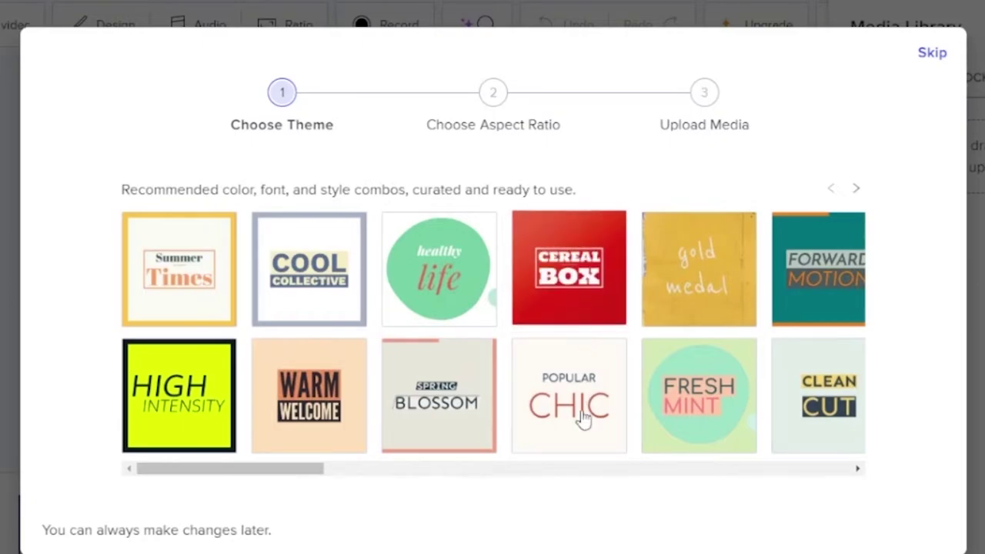
pyautogui.moveTo(295, 474); pyautogui.dragTo(197, 451)
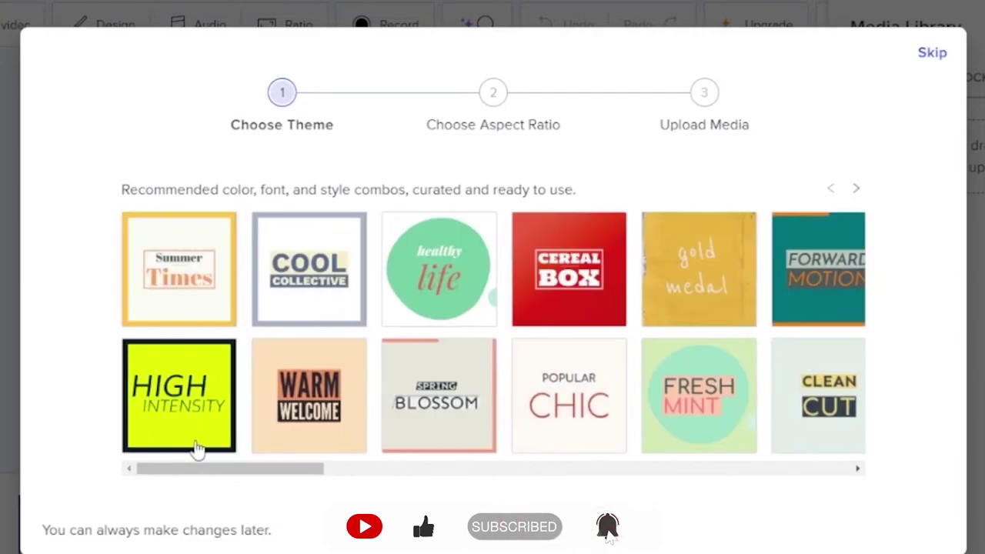
pyautogui.moveTo(562, 402)
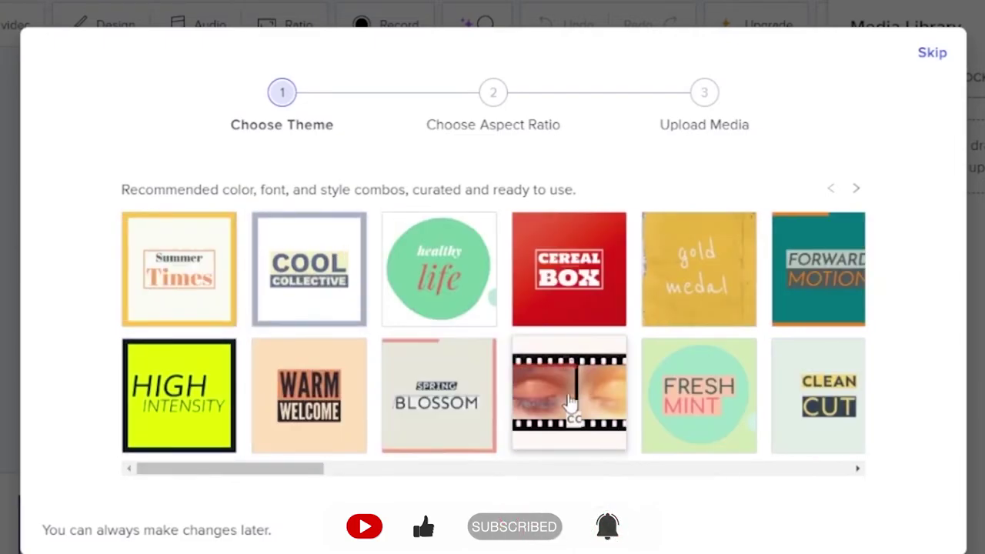
pyautogui.click(570, 399)
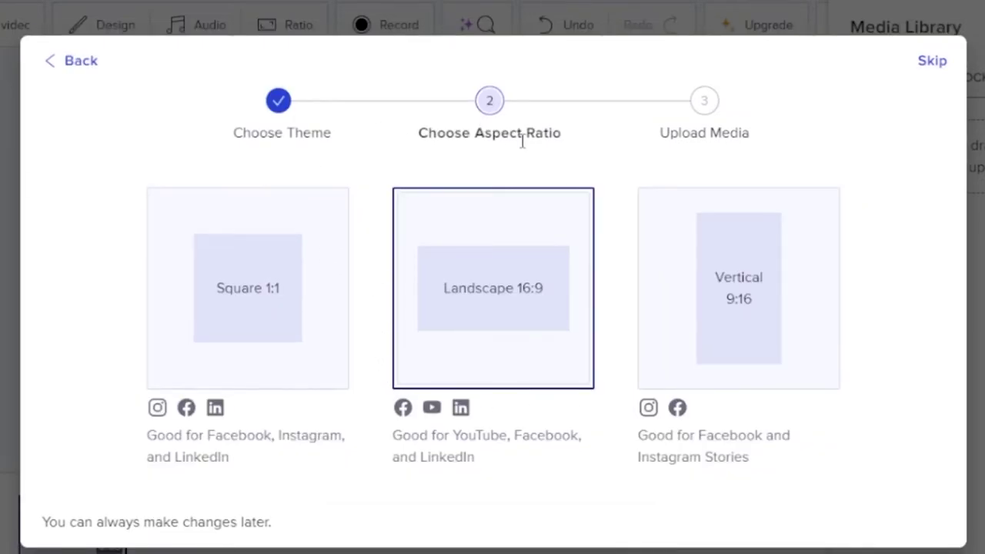
pyautogui.click(258, 275)
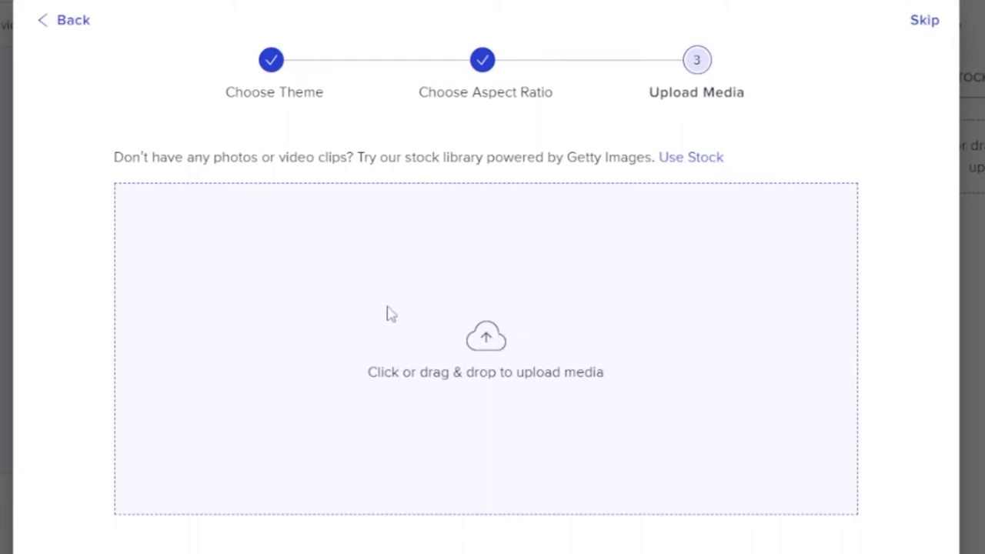
# Upload a media file from the computer to the new project
pyautogui.click(485, 347)
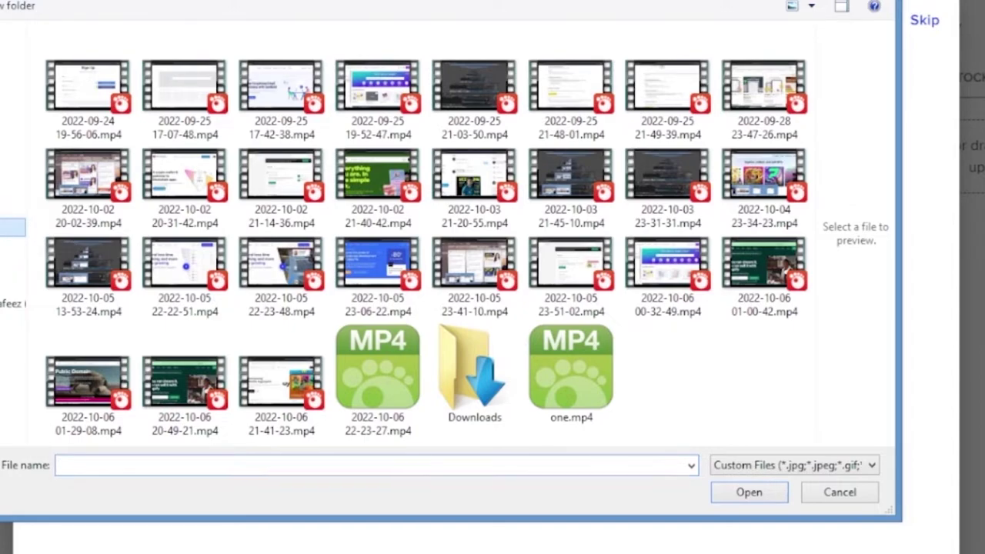
pyautogui.click(11, 262)
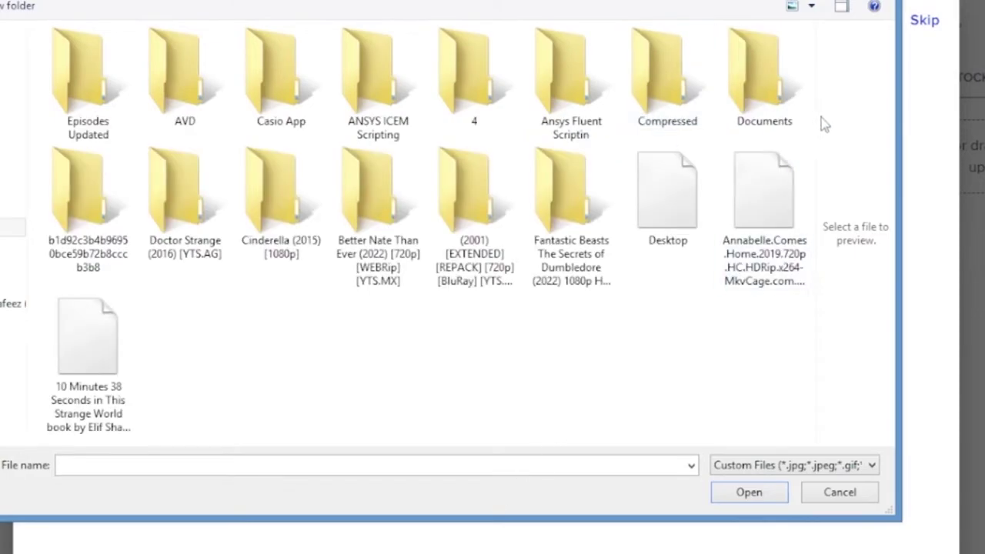
pyautogui.doubleClick(785, 275)
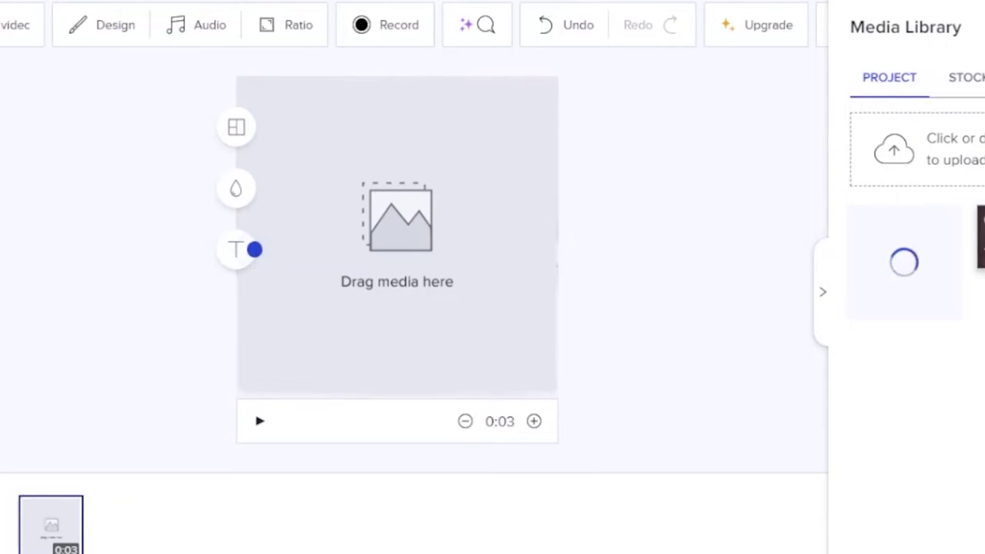
# Place the eye makeup clip from the project media in the empty slide and play the slide
pyautogui.moveTo(981, 239); pyautogui.dragTo(435, 265)
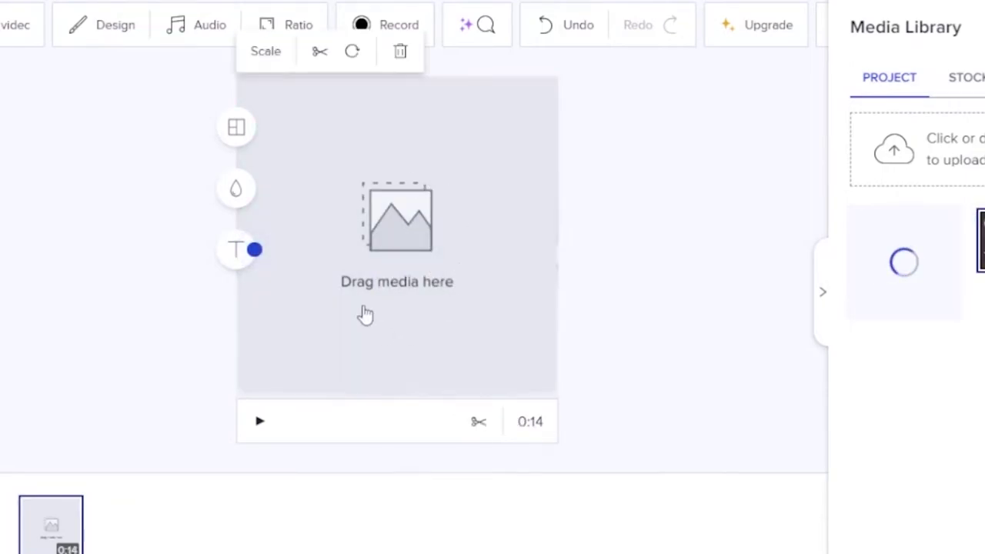
pyautogui.moveTo(396, 262); pyautogui.dragTo(463, 283)
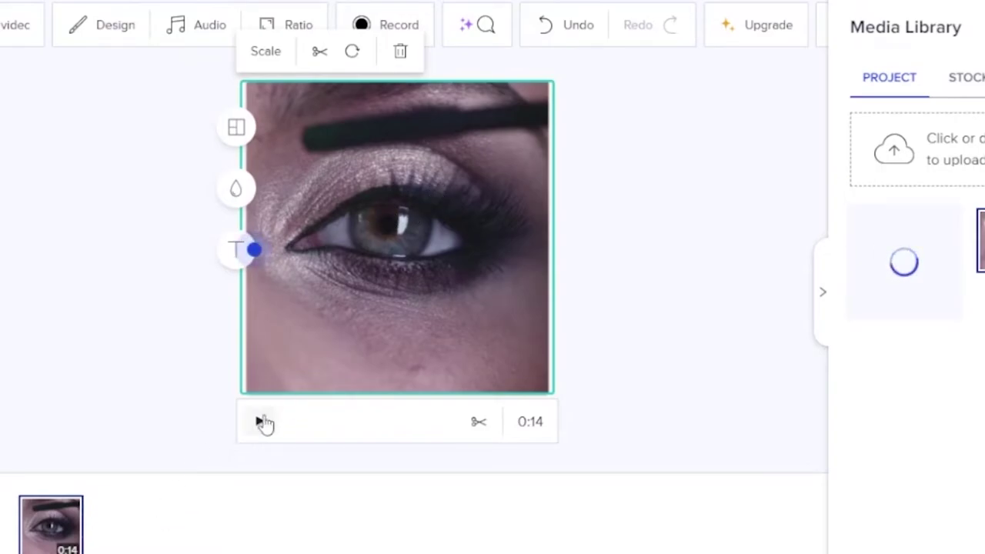
pyautogui.click(262, 422)
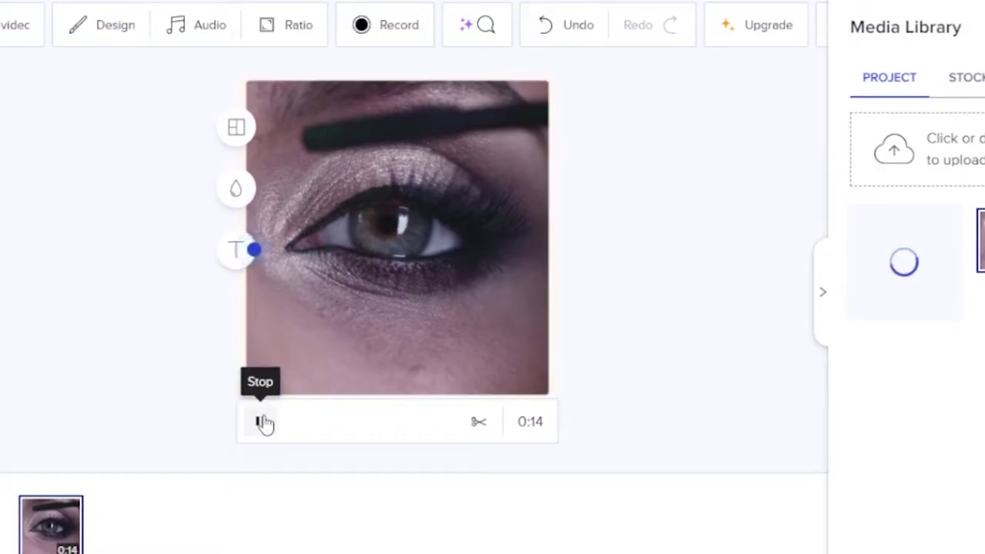
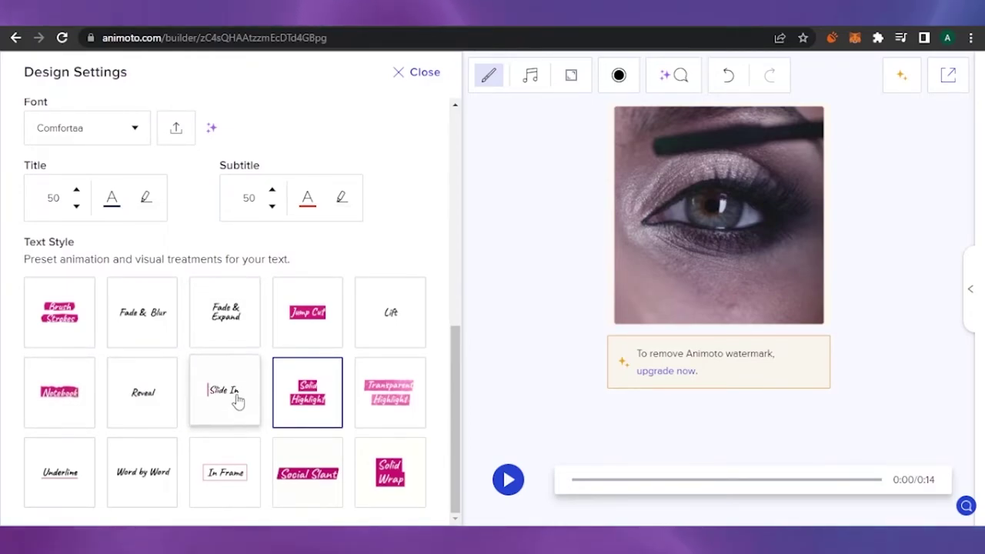
# Set the video's text style to Slide In in the design settings
pyautogui.click(238, 401)
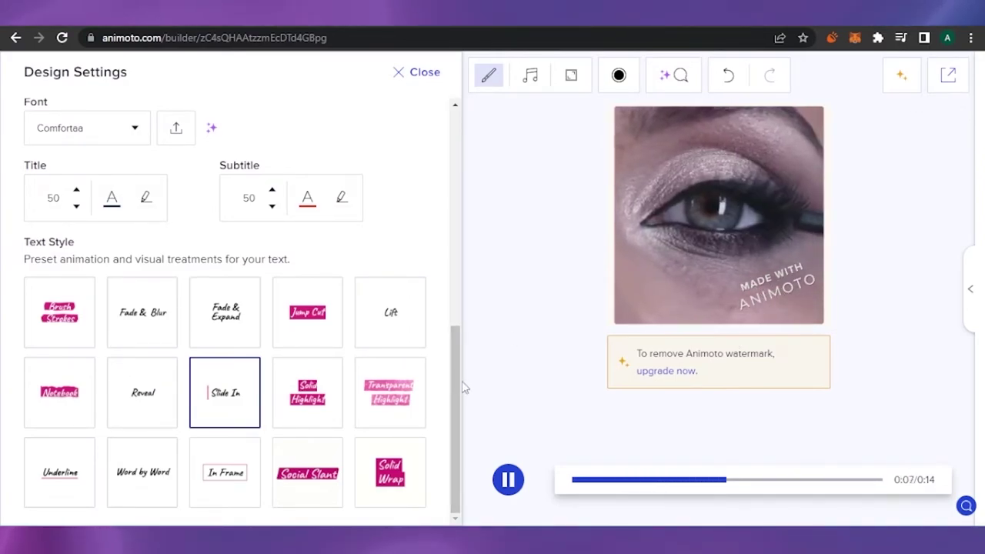
# Set the video style to Film Strip in the video settings and close the design settings
pyautogui.moveTo(459, 386); pyautogui.dragTo(465, 330)
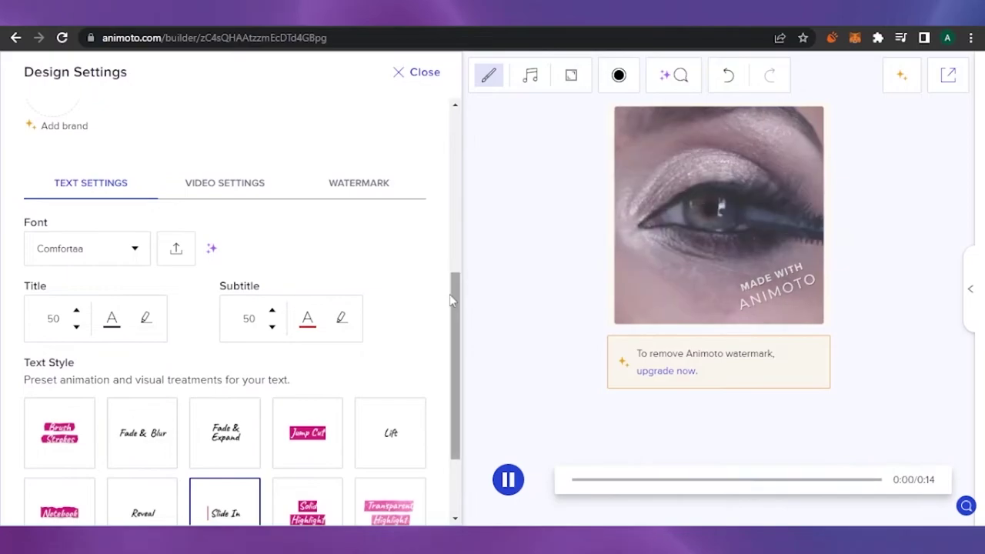
pyautogui.scroll(-1, 455, 427)
pyautogui.scroll(6, 459, 339)
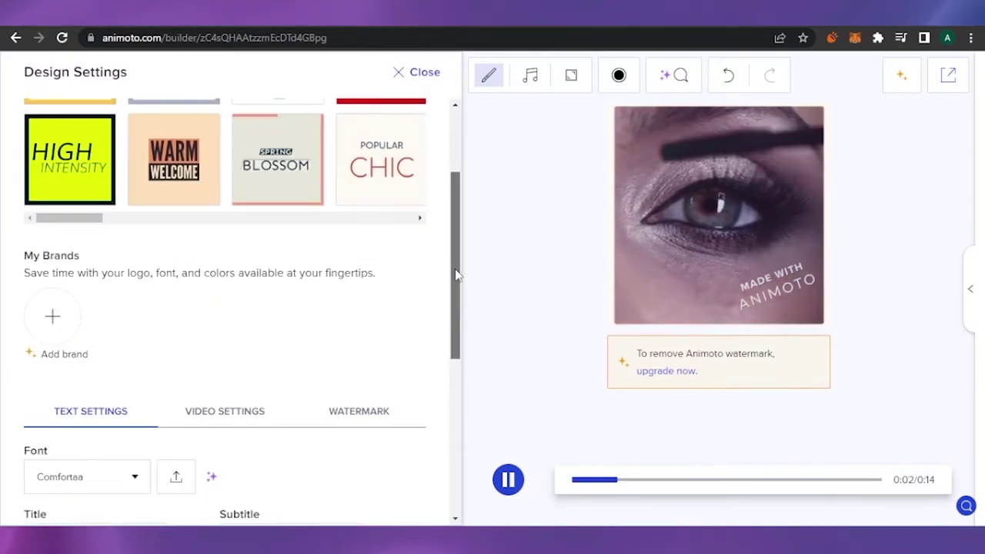
pyautogui.scroll(-2, 458, 333)
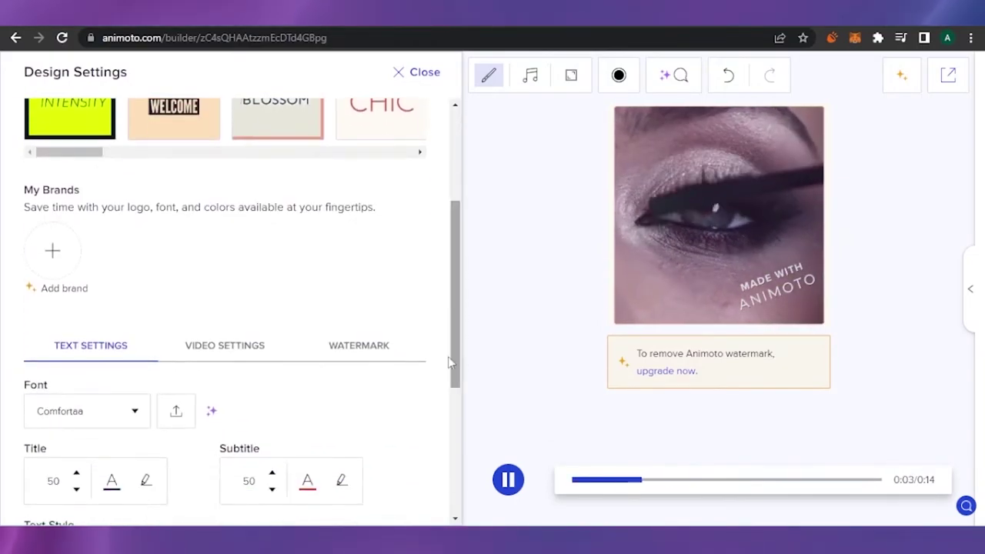
pyautogui.click(241, 345)
pyautogui.moveTo(461, 236); pyautogui.dragTo(460, 326)
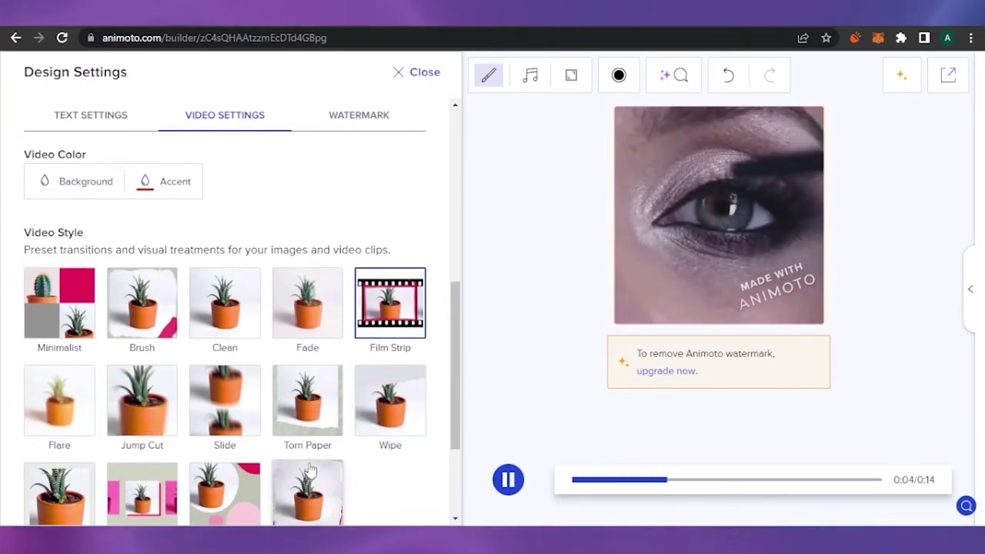
pyautogui.click(393, 342)
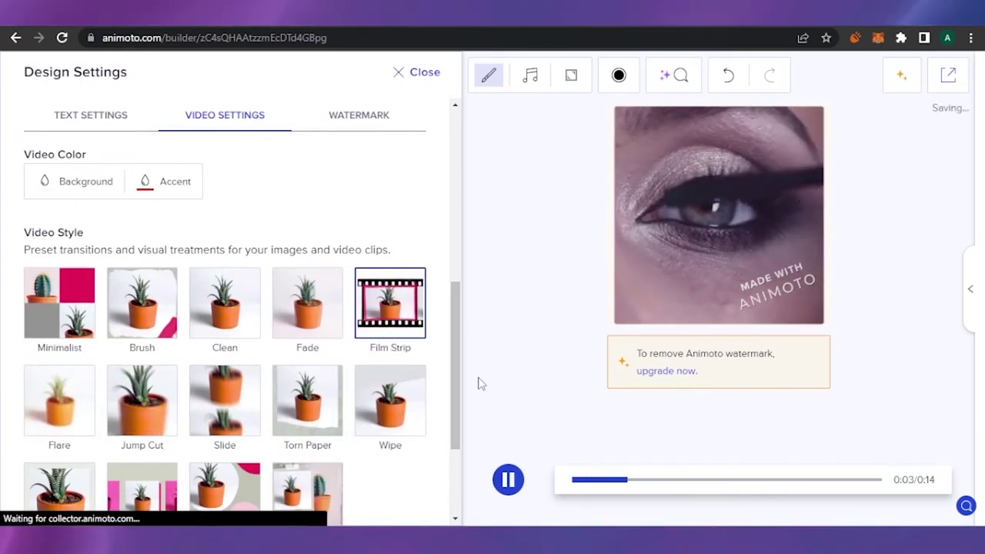
pyautogui.moveTo(453, 311); pyautogui.dragTo(454, 196)
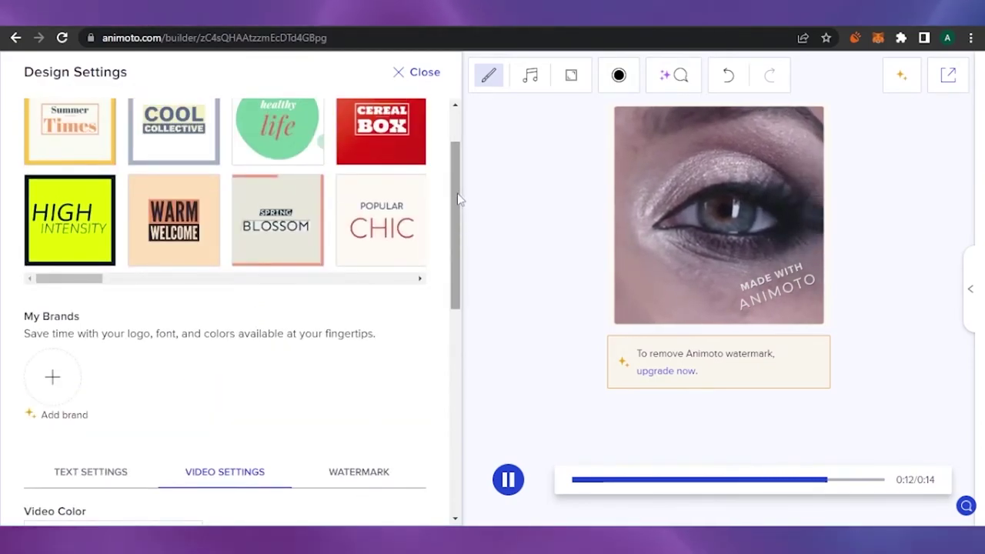
pyautogui.click(414, 75)
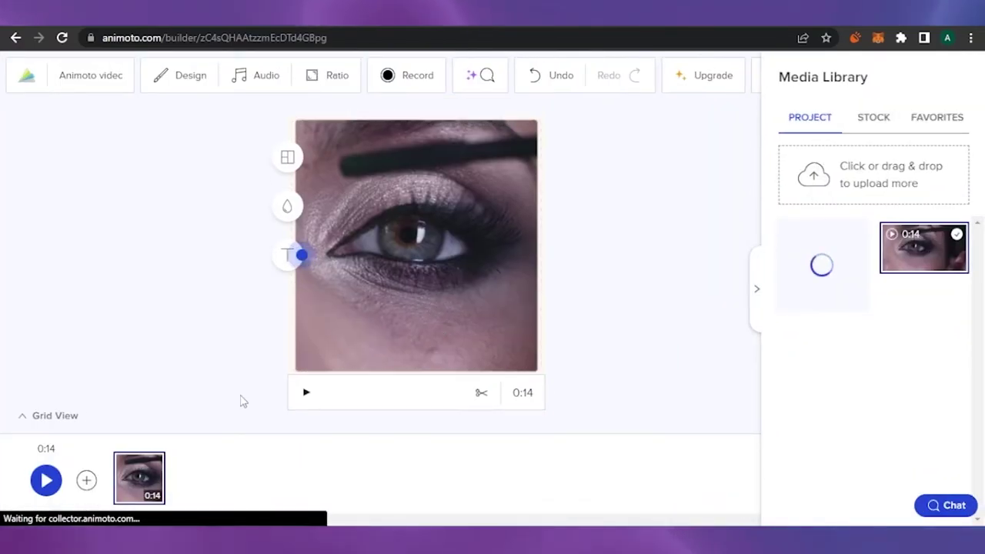
# Add a title to the lower part of the eye makeup slide and change its text to "premium mascara"
pyautogui.click(286, 257)
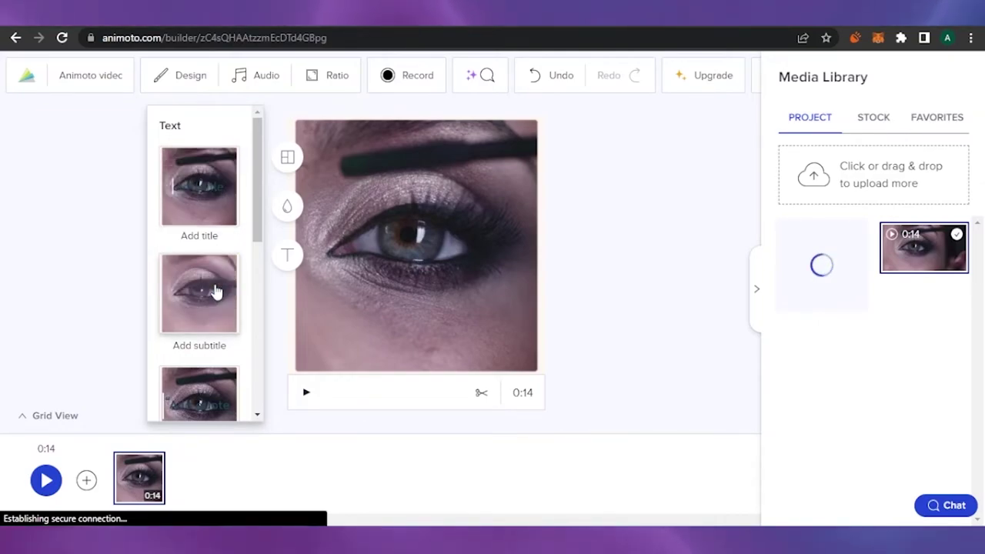
pyautogui.moveTo(257, 185); pyautogui.dragTo(268, 124)
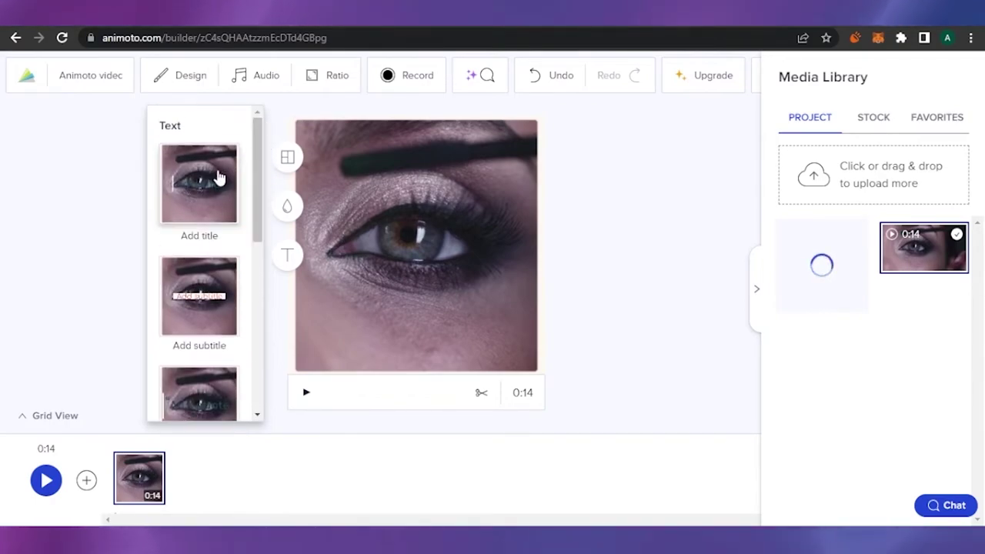
pyautogui.moveTo(219, 177); pyautogui.dragTo(432, 332)
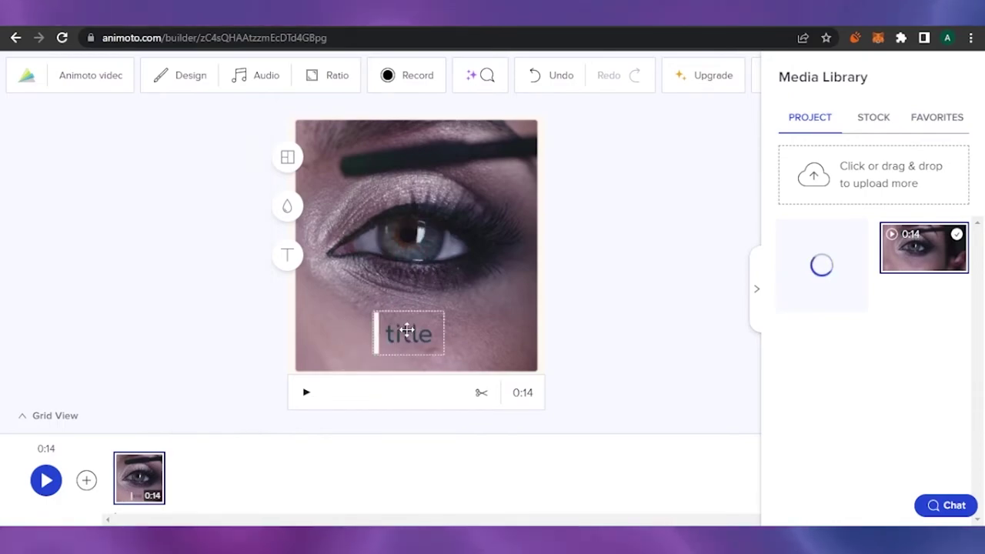
pyautogui.doubleClick(415, 334)
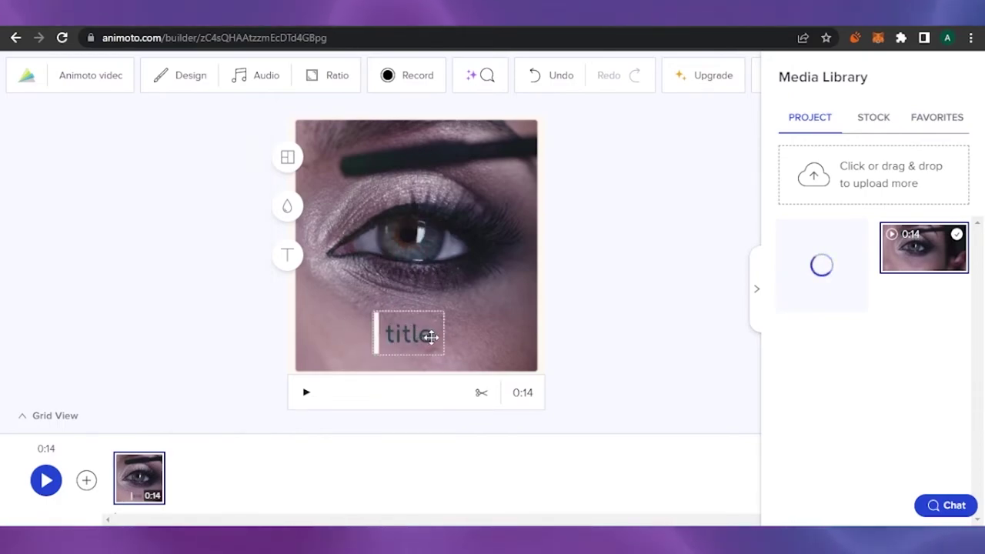
pyautogui.write('premium mascara')
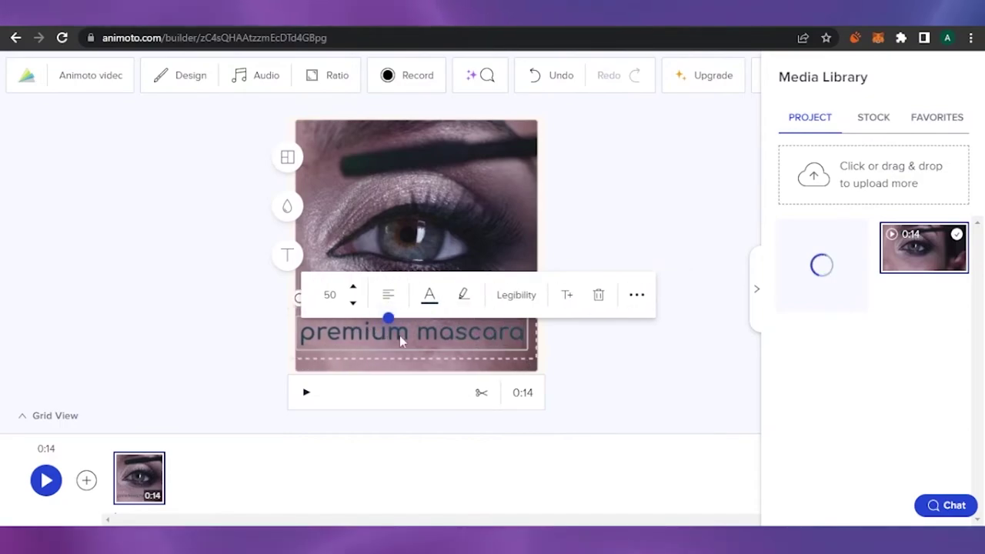
# Set the "premium mascara" title's font size to 40 and turn on Legibility
pyautogui.click(354, 306)
pyautogui.click(357, 308)
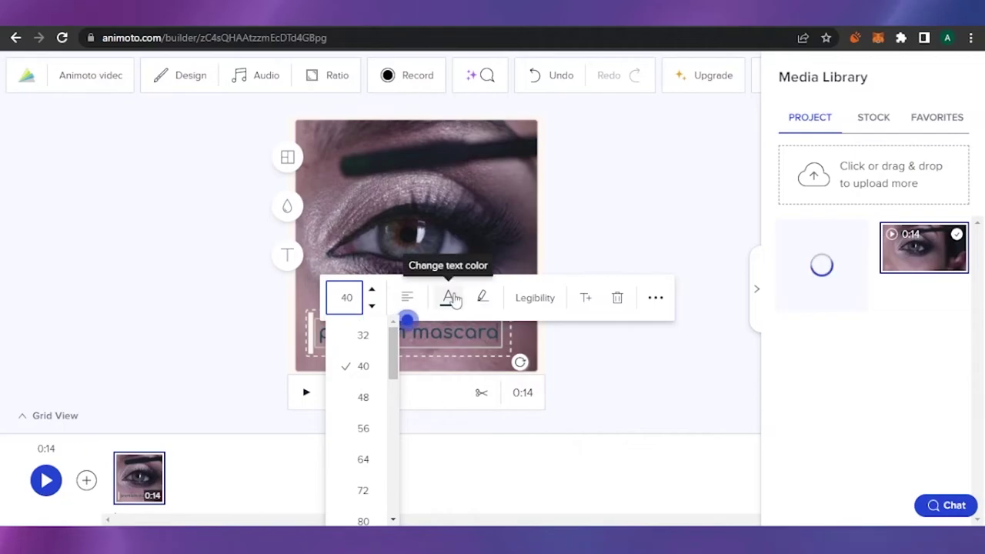
pyautogui.click(542, 293)
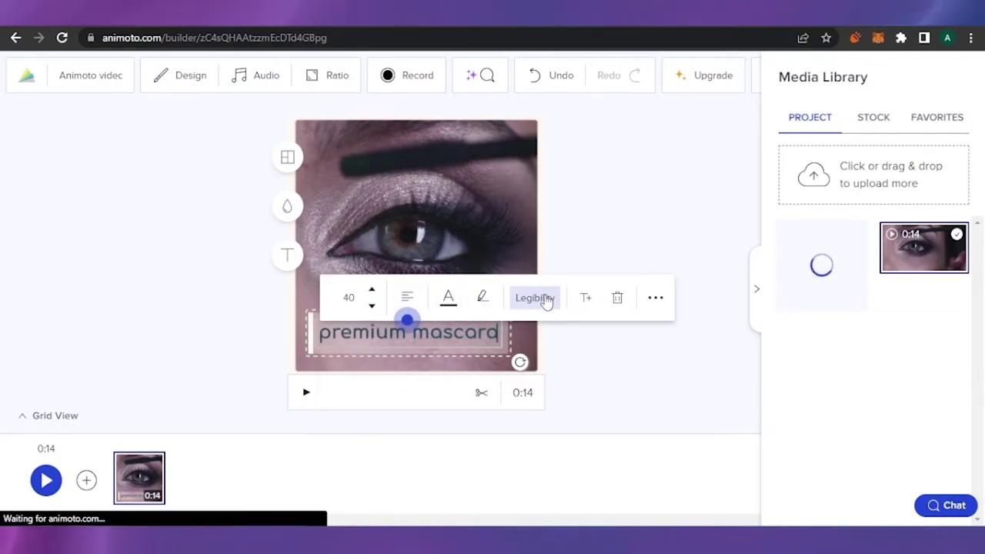
pyautogui.click(549, 301)
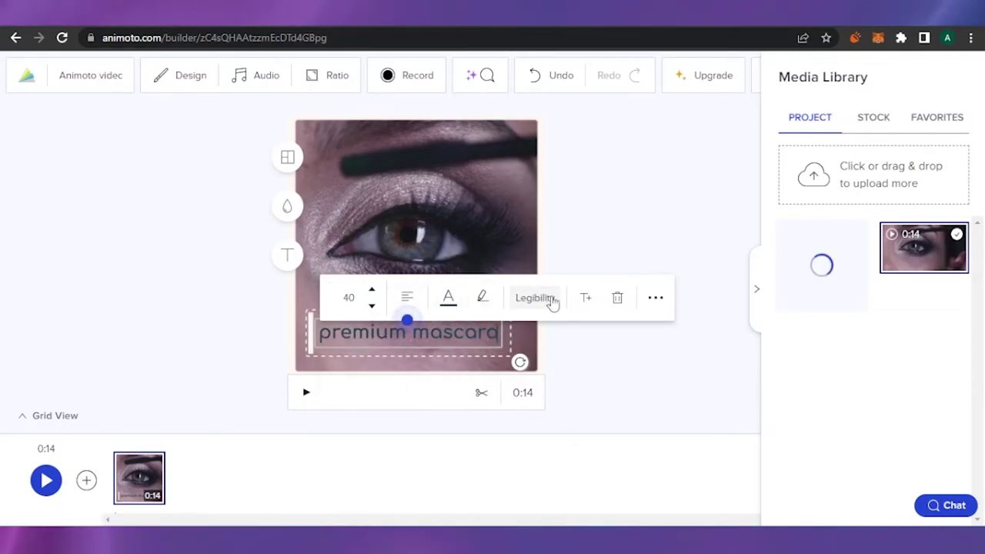
# Try centre alignment on the "premium mascara" title, switch it to right alignment and deselect the text
pyautogui.click(407, 297)
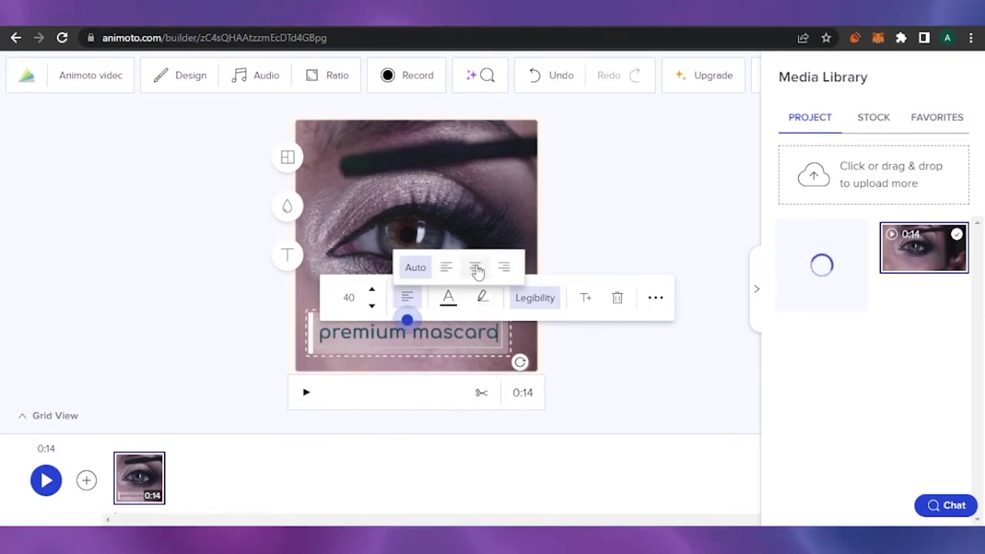
pyautogui.click(476, 268)
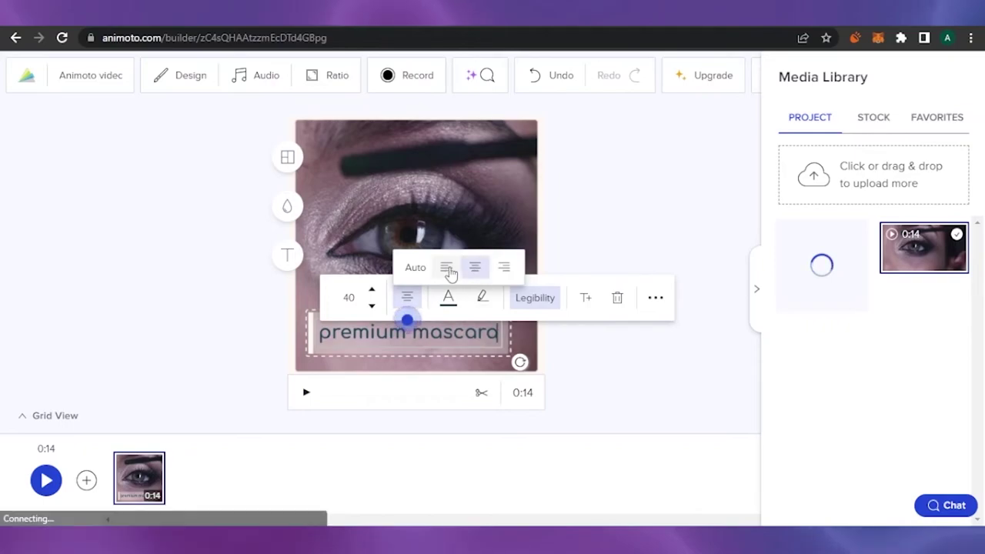
pyautogui.click(504, 267)
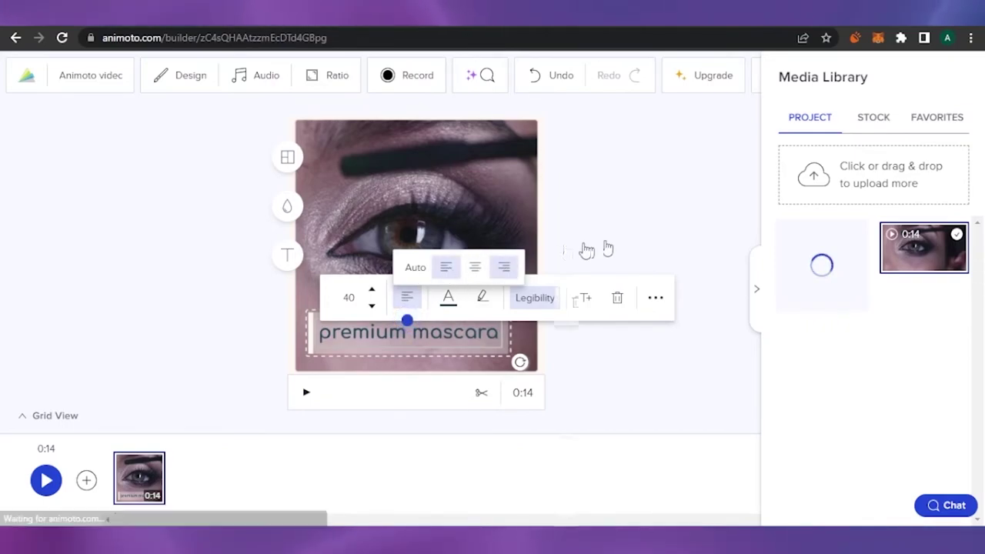
pyautogui.click(254, 389)
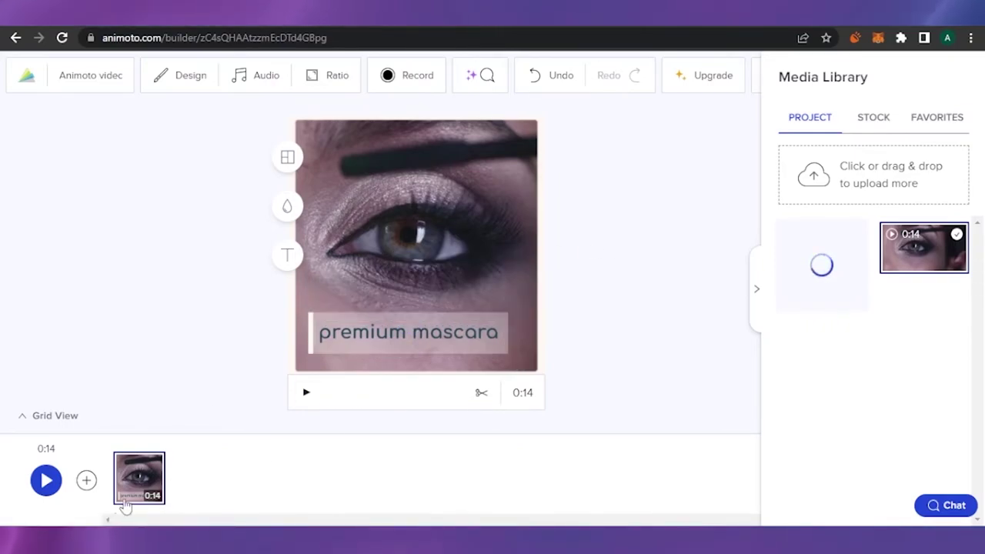
# Add a Title & Subtitle text block and place it before the eye makeup clip in the timeline
pyautogui.click(86, 481)
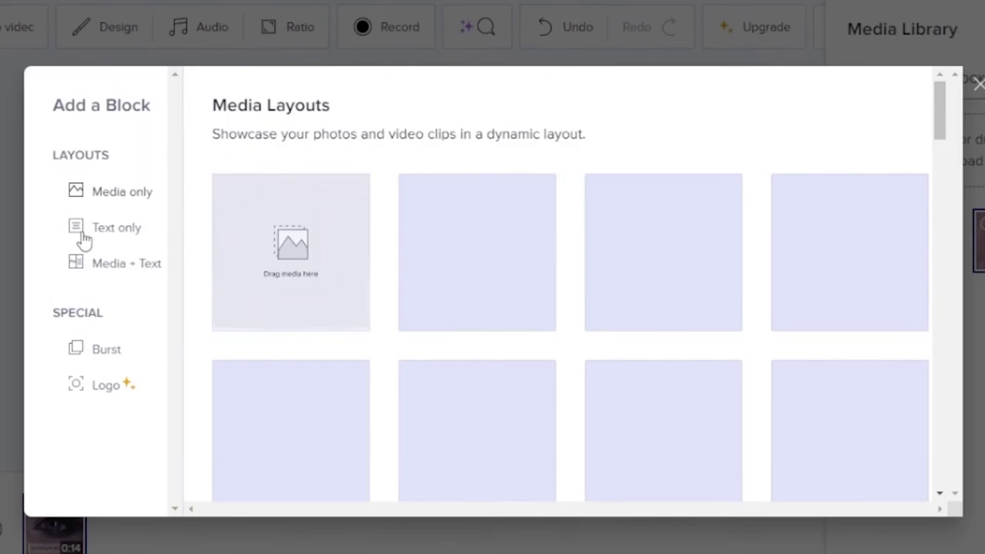
pyautogui.click(85, 237)
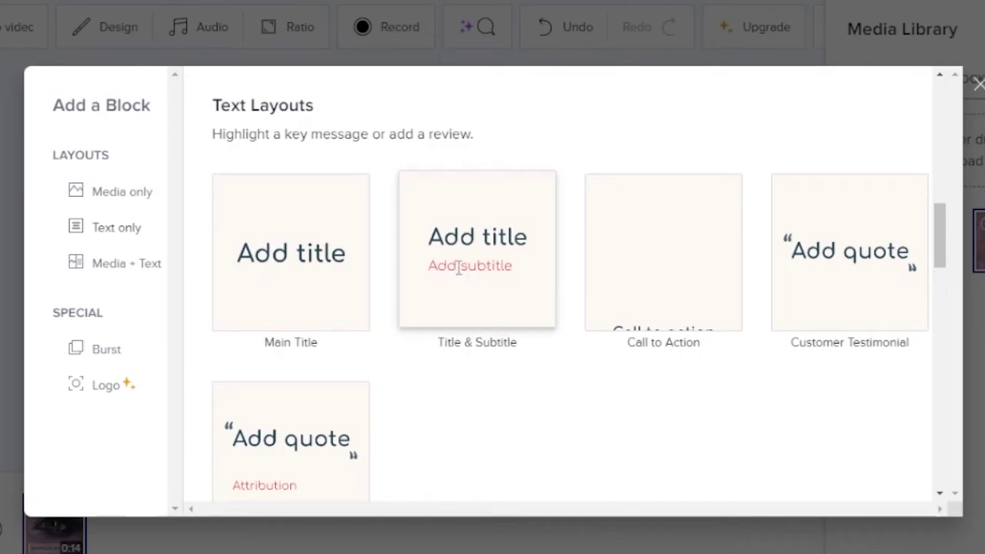
pyautogui.click(459, 267)
pyautogui.moveTo(158, 546); pyautogui.dragTo(9, 529)
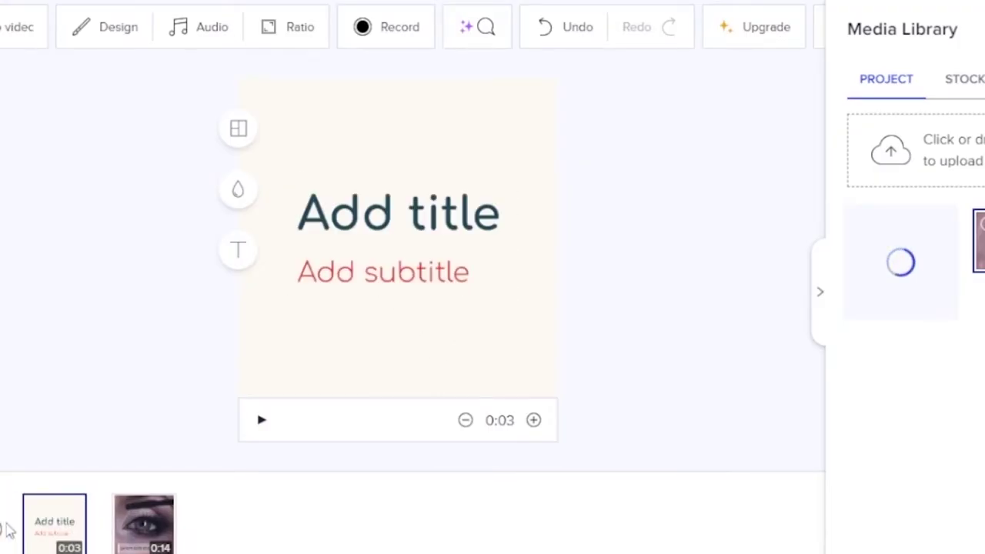
# Change the new text block's title to "mn mascara" and set its font size to 64
pyautogui.click(436, 225)
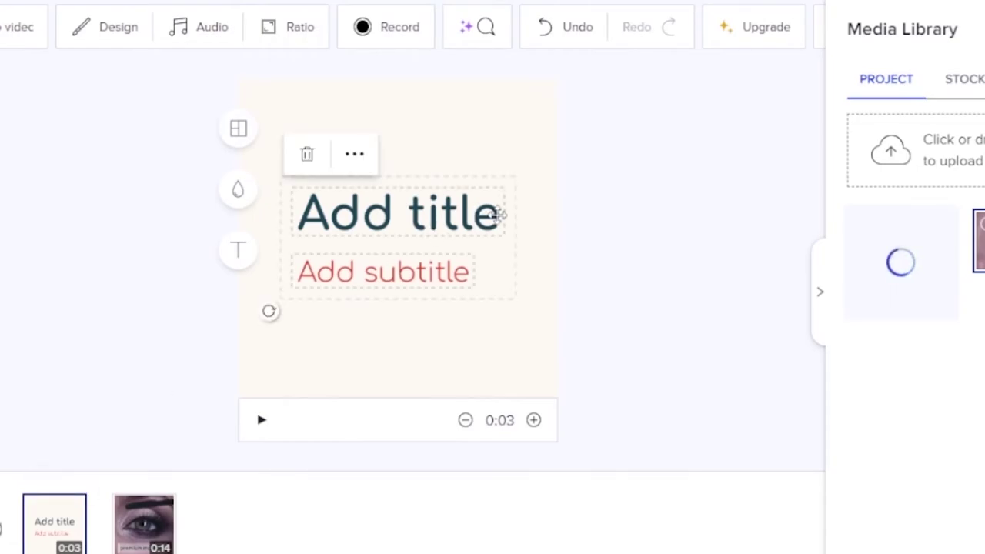
pyautogui.click(501, 217)
pyautogui.write('mn')
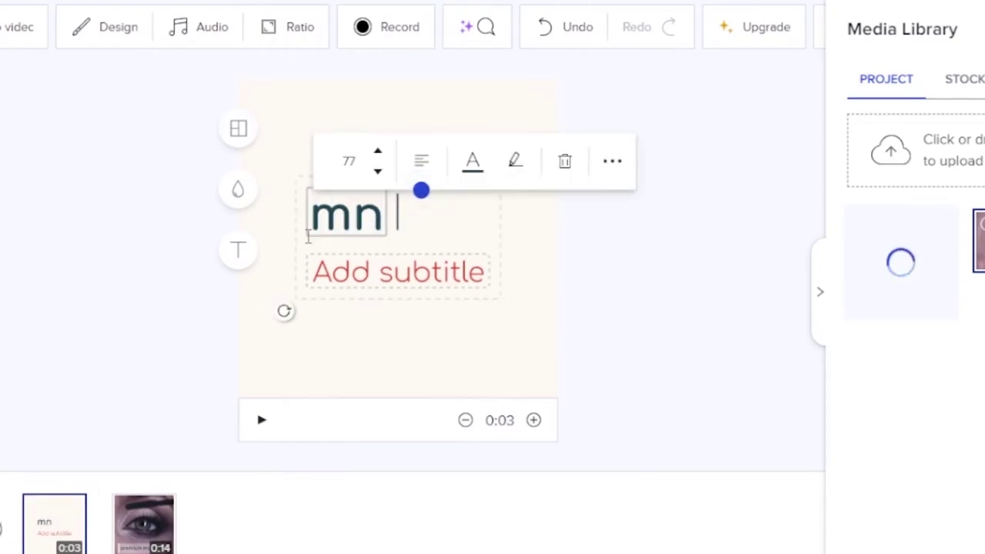
pyautogui.write(' mascara')
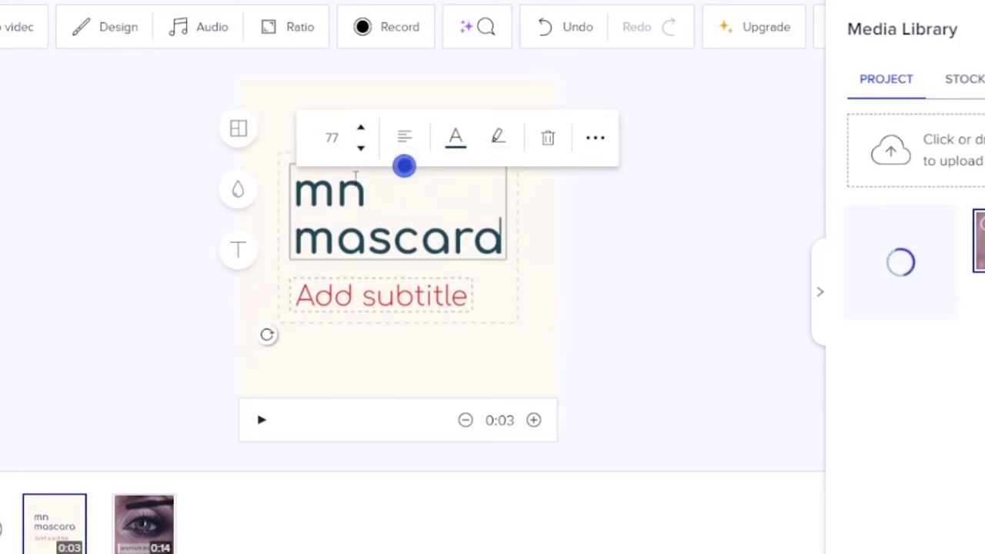
pyautogui.click(362, 152)
pyautogui.click(330, 173)
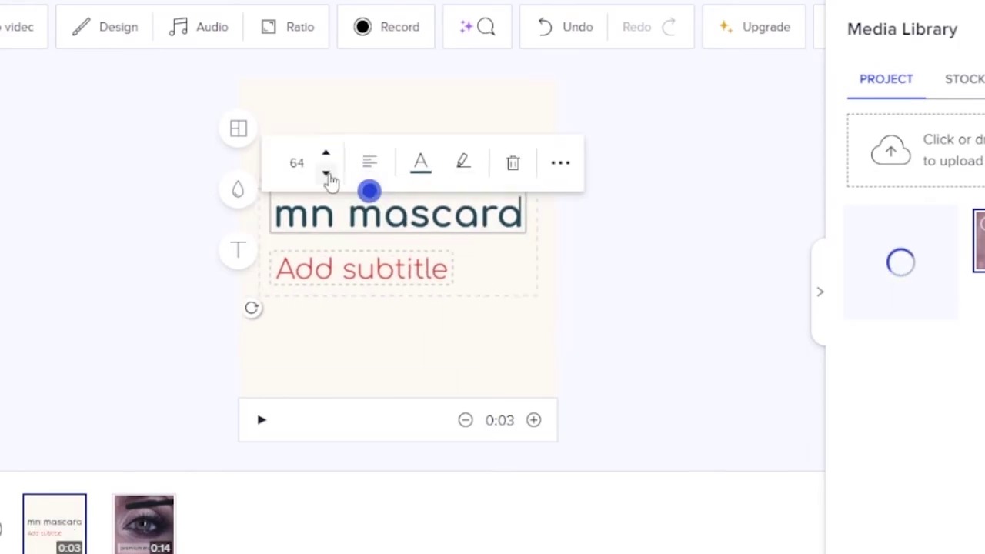
# Change the subtitle to "welcome to voluminous lashes" with font size 32 and centre alignment
pyautogui.click(439, 270)
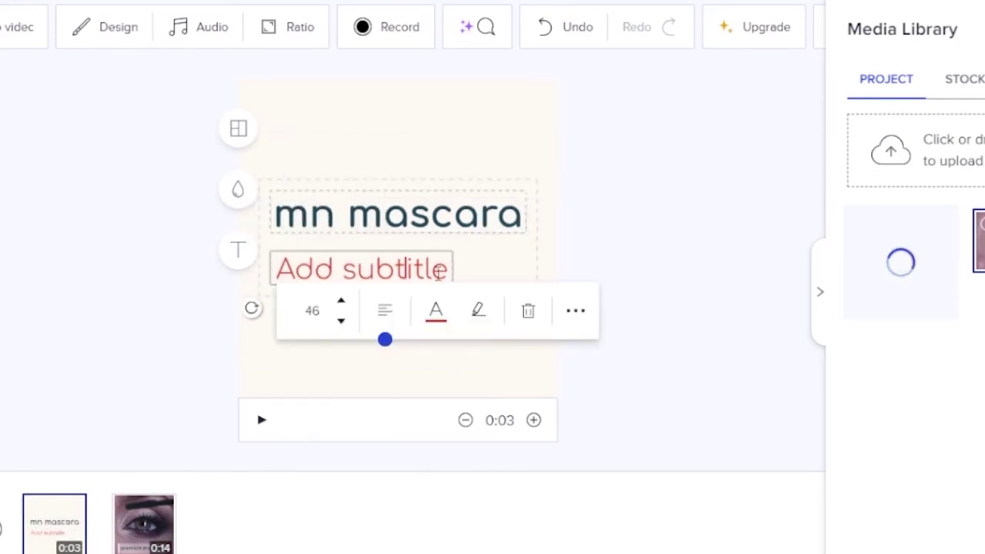
pyautogui.write('welcome to voluminous lashes')
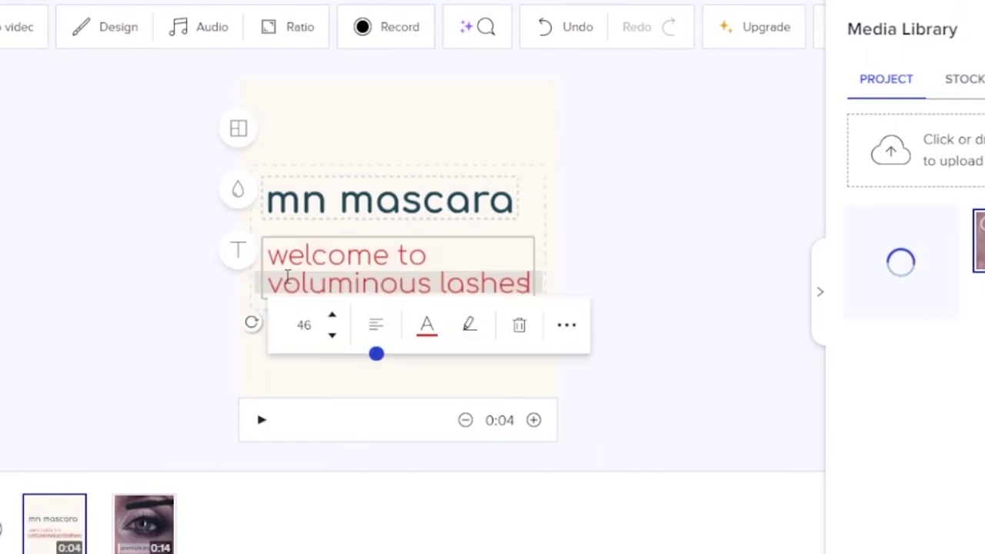
pyautogui.click(333, 341)
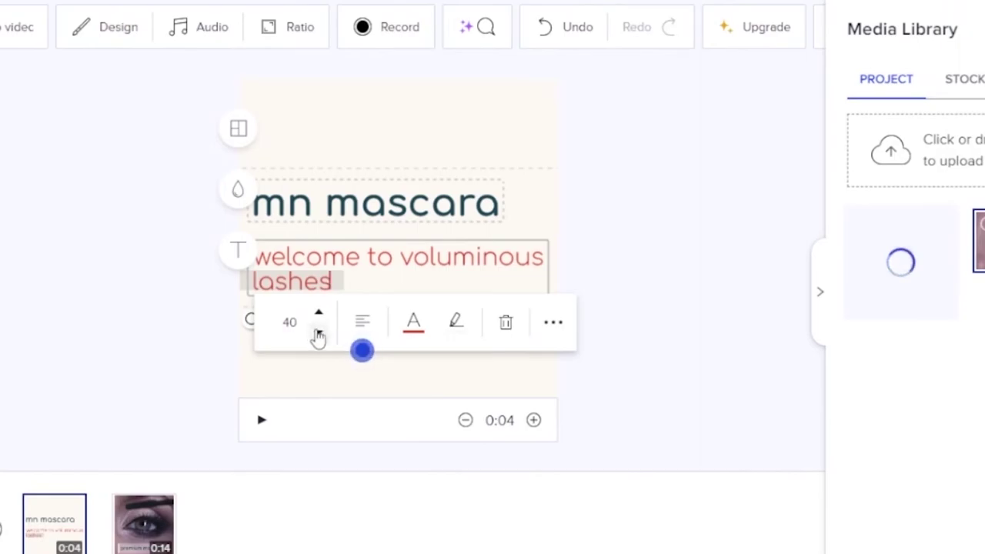
pyautogui.click(319, 337)
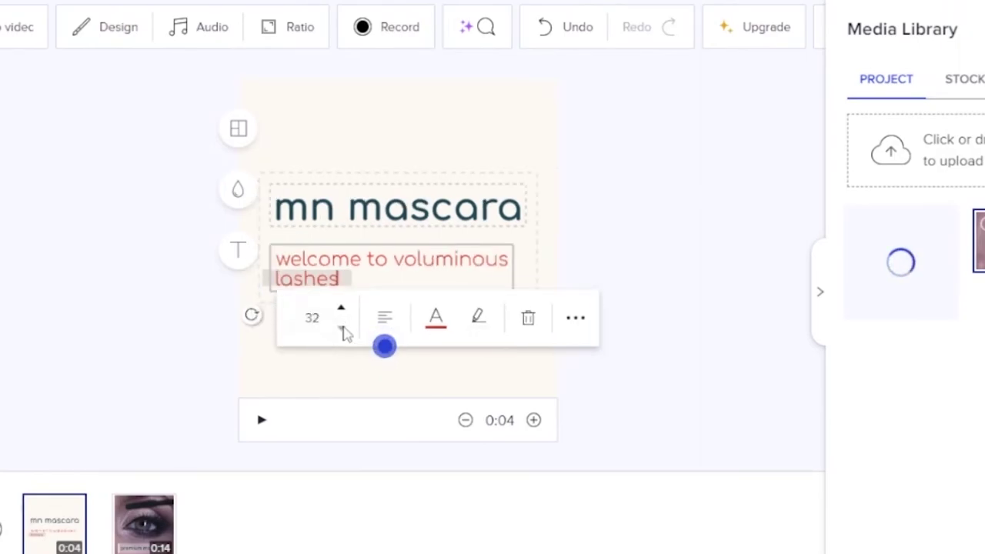
pyautogui.click(385, 344)
pyautogui.click(467, 358)
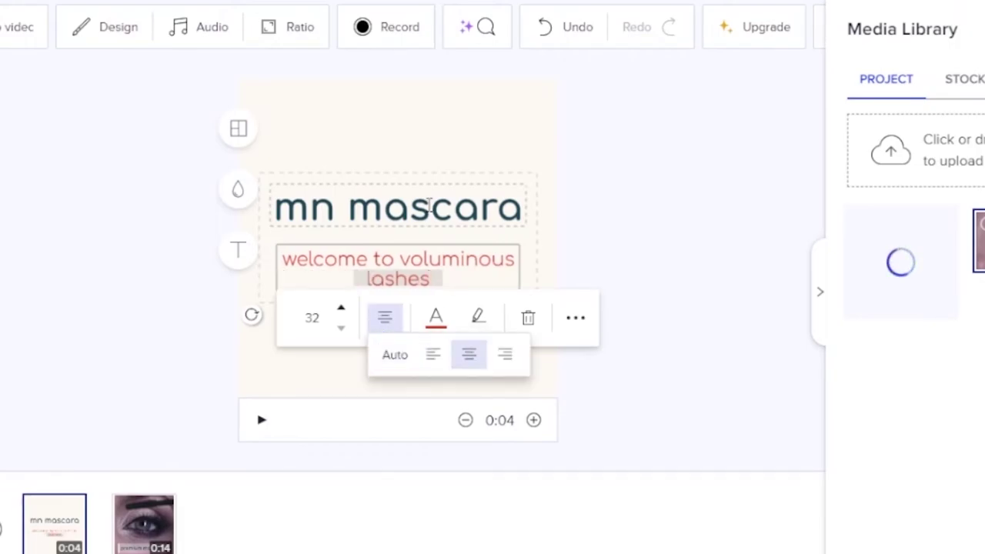
pyautogui.click(614, 194)
pyautogui.click(442, 340)
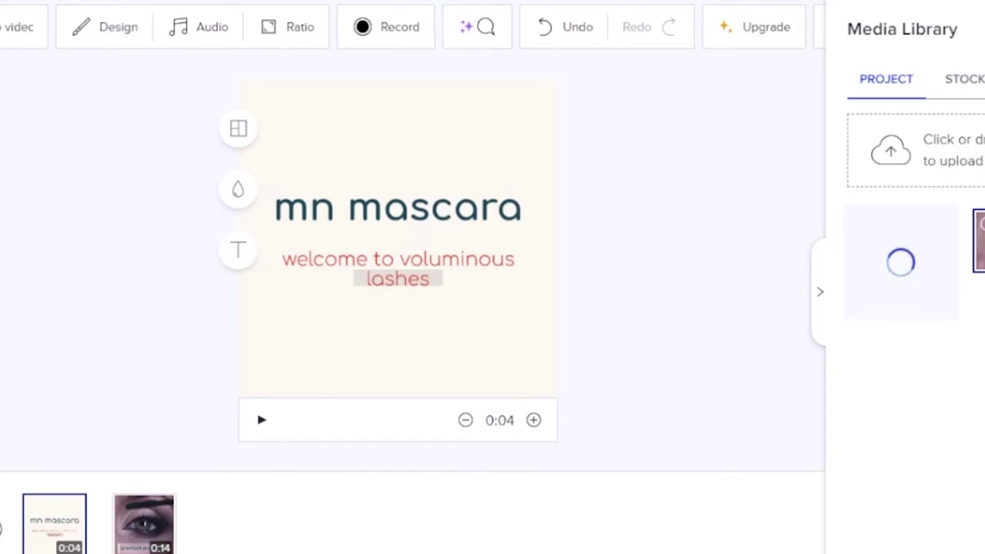
# Add a Main Title text block and place it after the eye makeup clip in the timeline
pyautogui.click(4, 531)
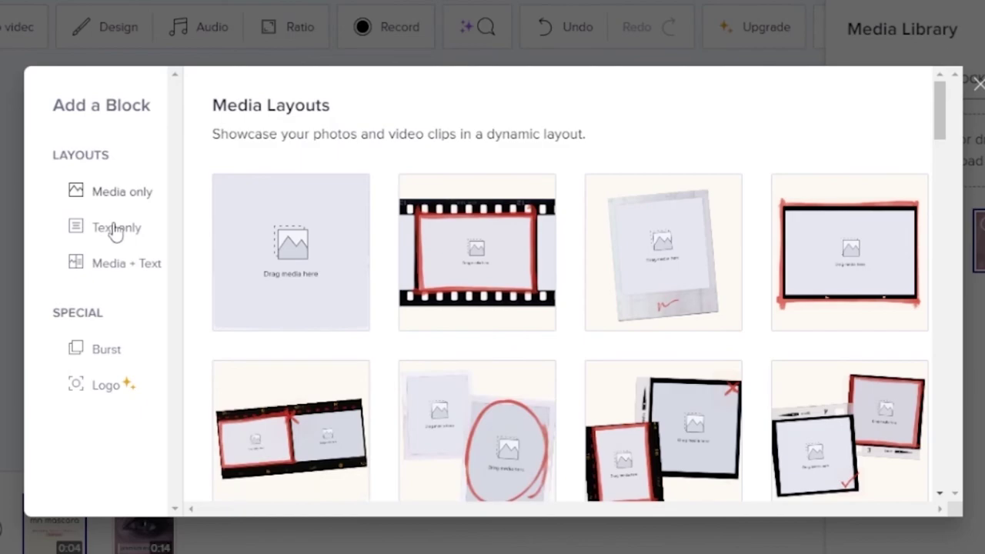
pyautogui.scroll(-2, 343, 253)
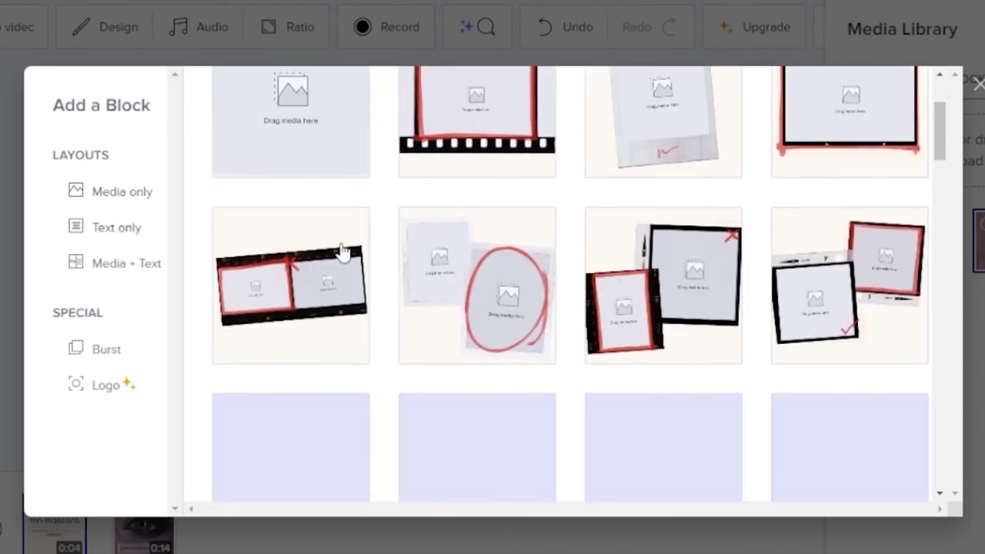
pyautogui.scroll(-5, 407, 255)
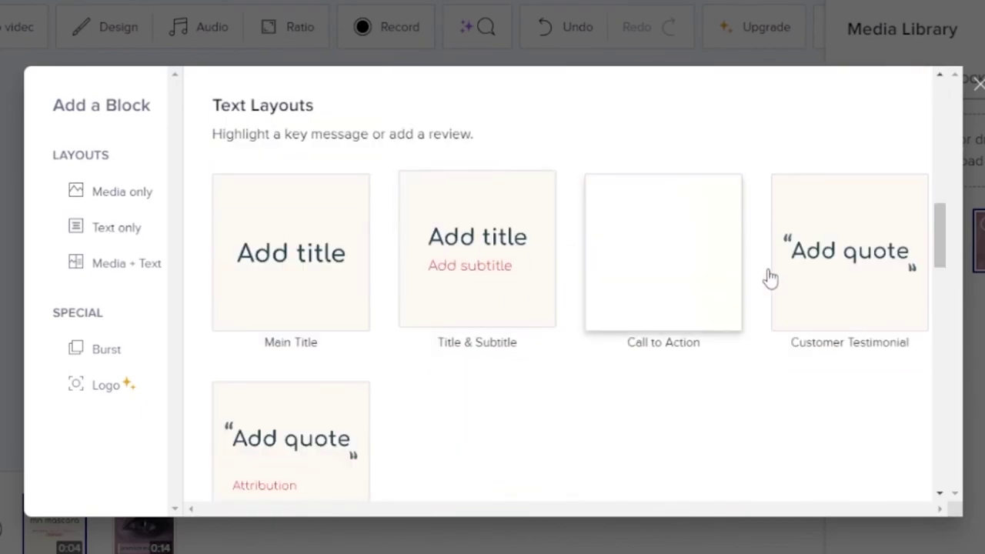
pyautogui.click(292, 267)
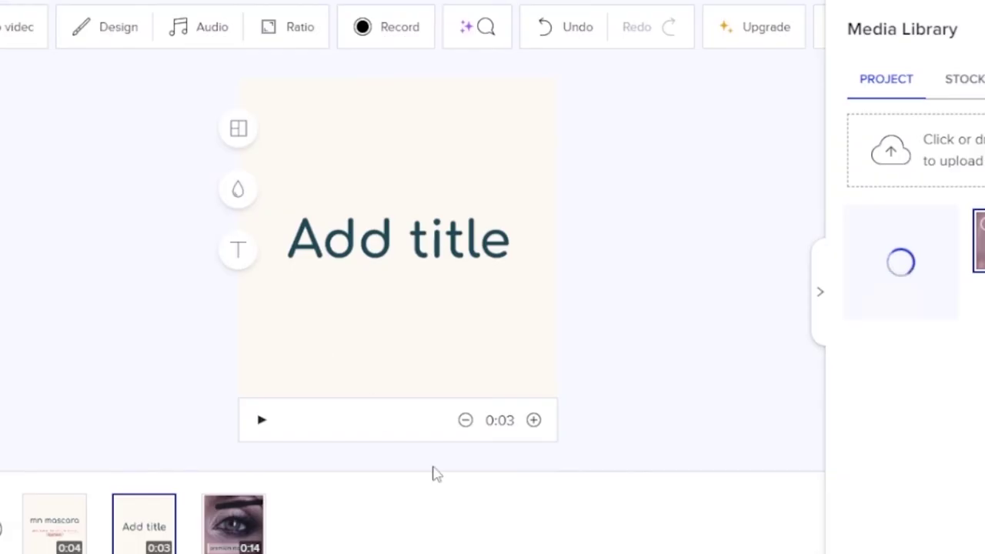
pyautogui.moveTo(144, 541); pyautogui.dragTo(292, 531)
# Change the new block's title to "sale live now" and centre-align it
pyautogui.click(437, 240)
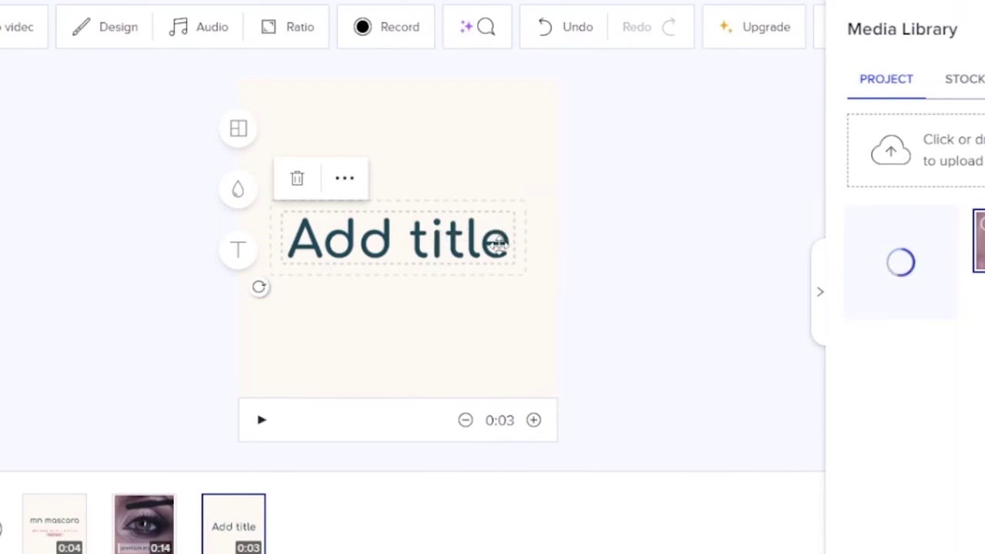
pyautogui.click(494, 244)
pyautogui.hotkey('ctrl', 'a')
pyautogui.write('sale live now')
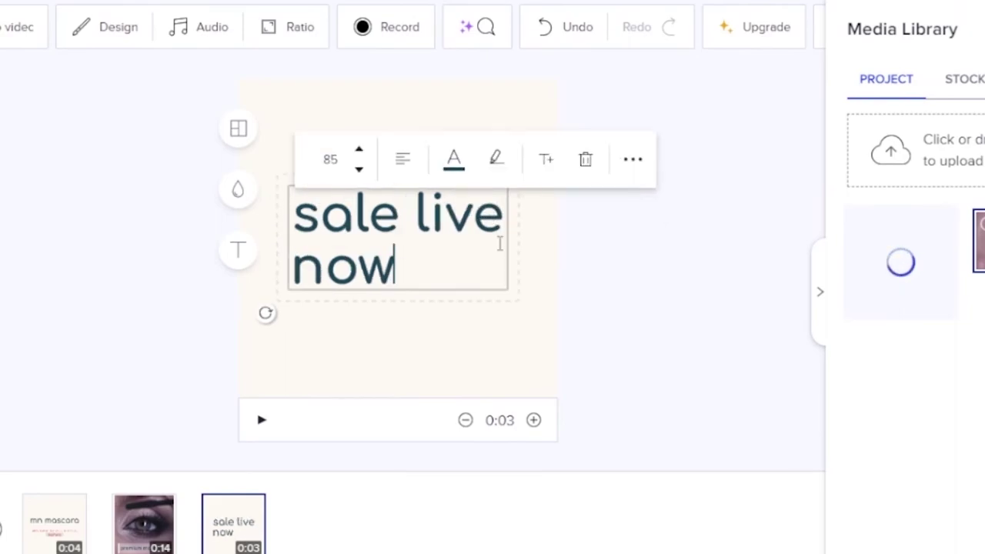
pyautogui.click(406, 164)
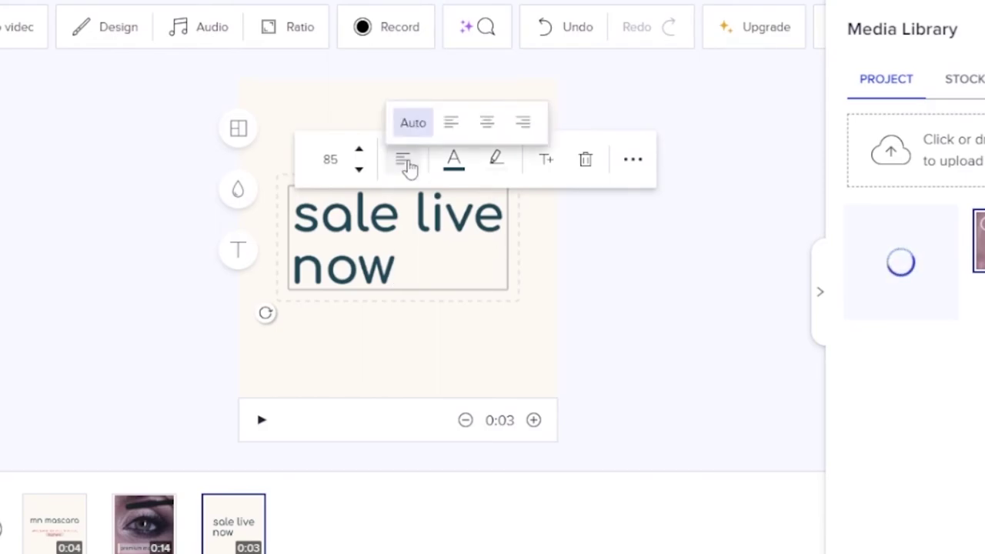
pyautogui.click(483, 127)
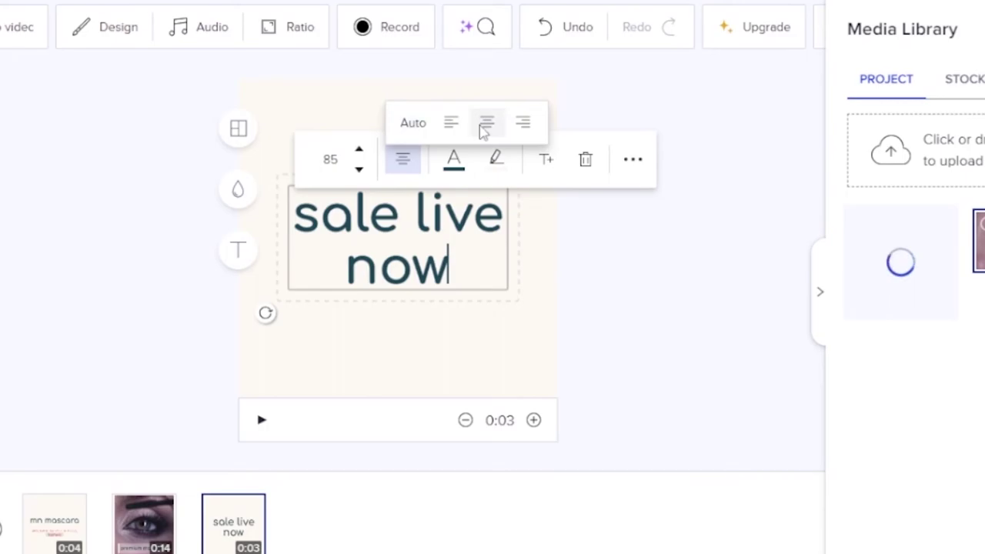
# Preview the complete video, then view its export and sharing options and close them
pyautogui.click(17, 27)
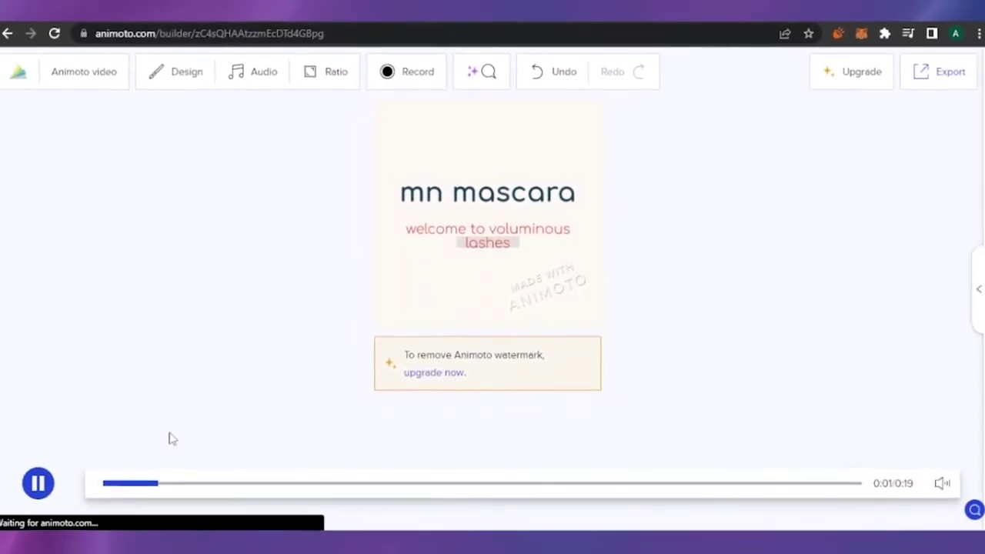
pyautogui.click(44, 489)
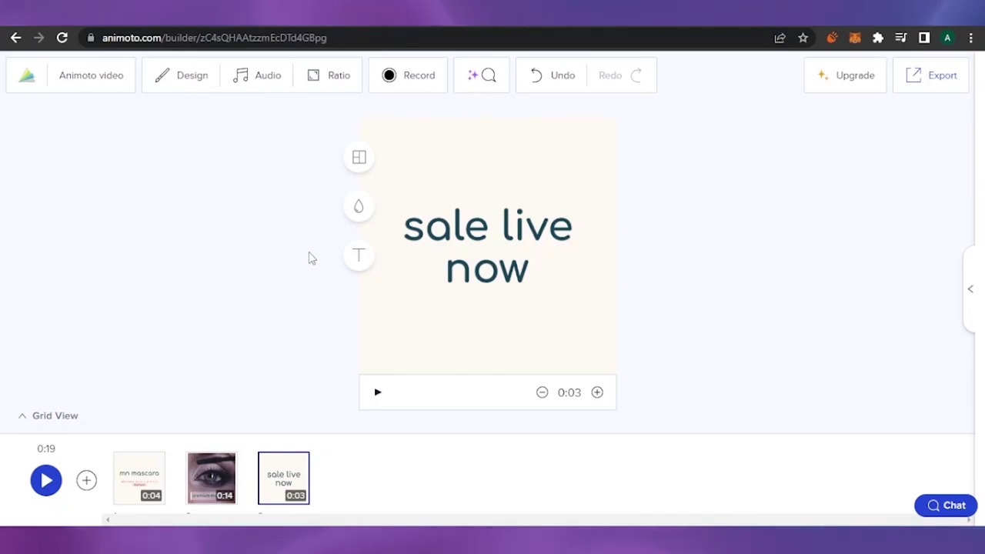
pyautogui.click(927, 79)
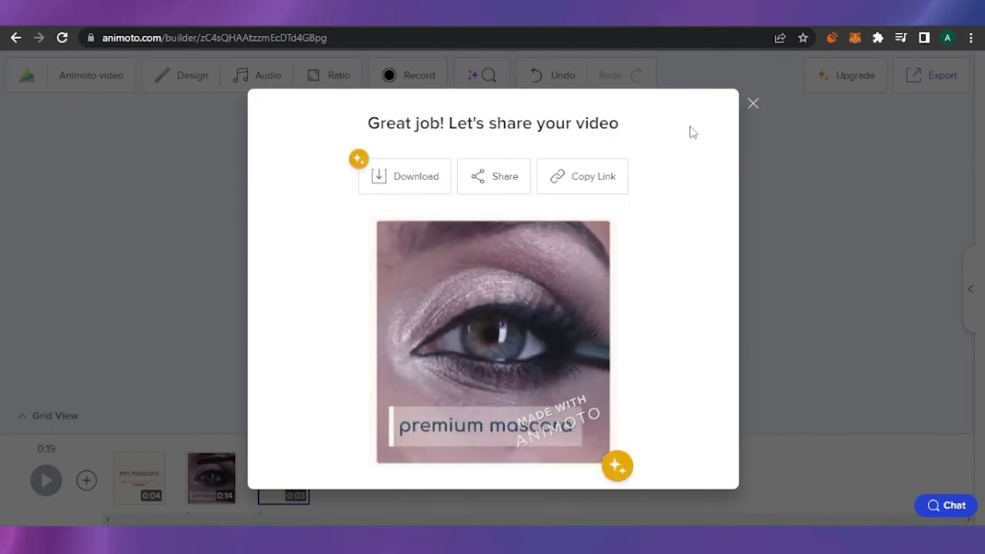
pyautogui.click(754, 103)
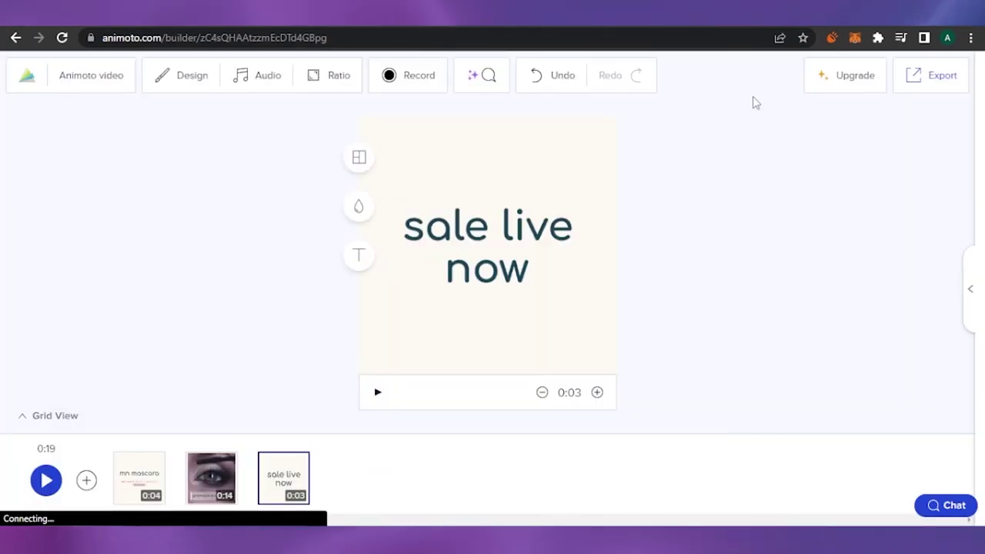